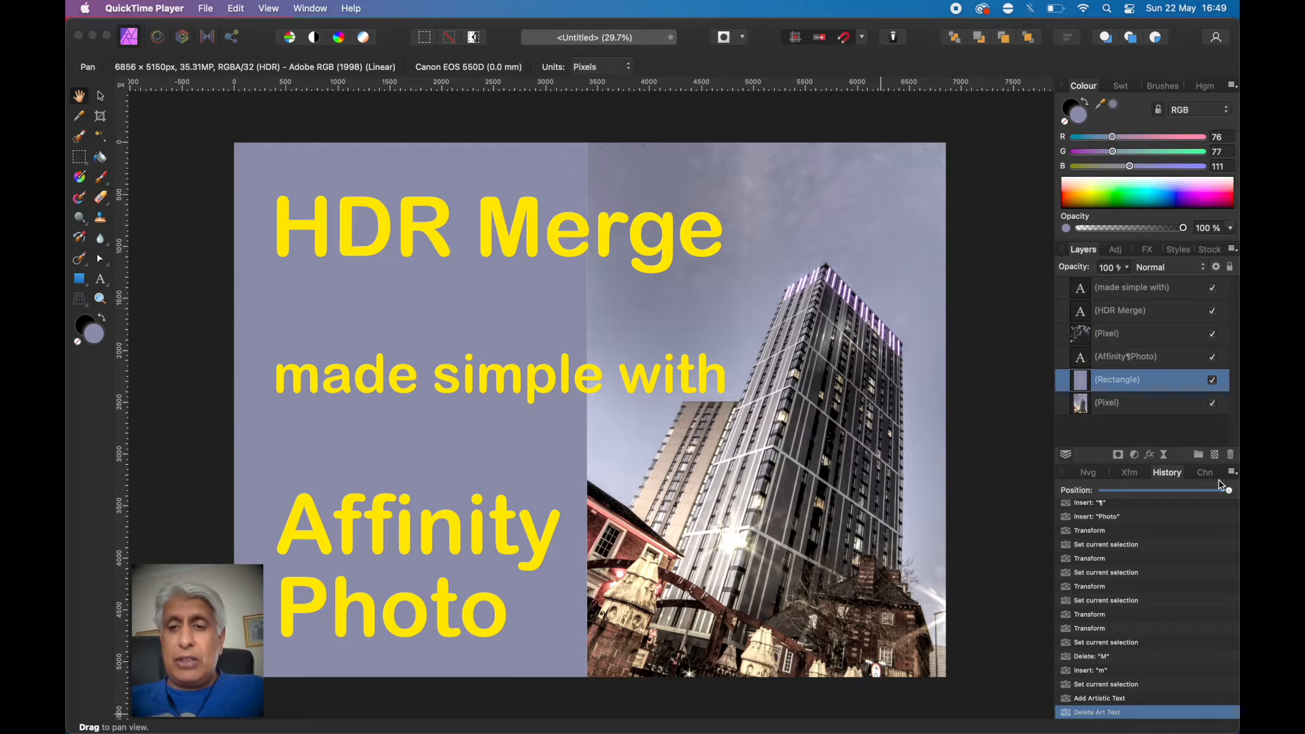
Rewind the open document's history to its starting state and close the document.
left_click_drag(1230, 491, 1030, 493)
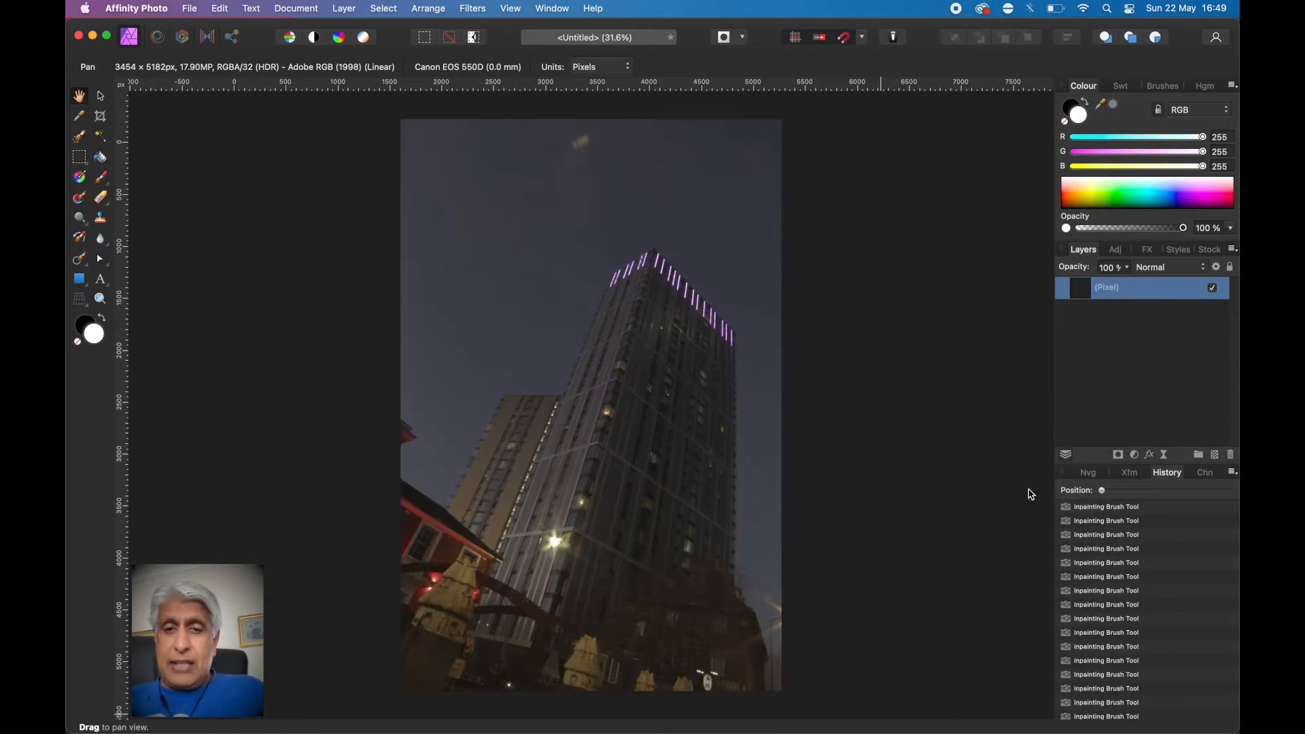
left_click(191, 10)
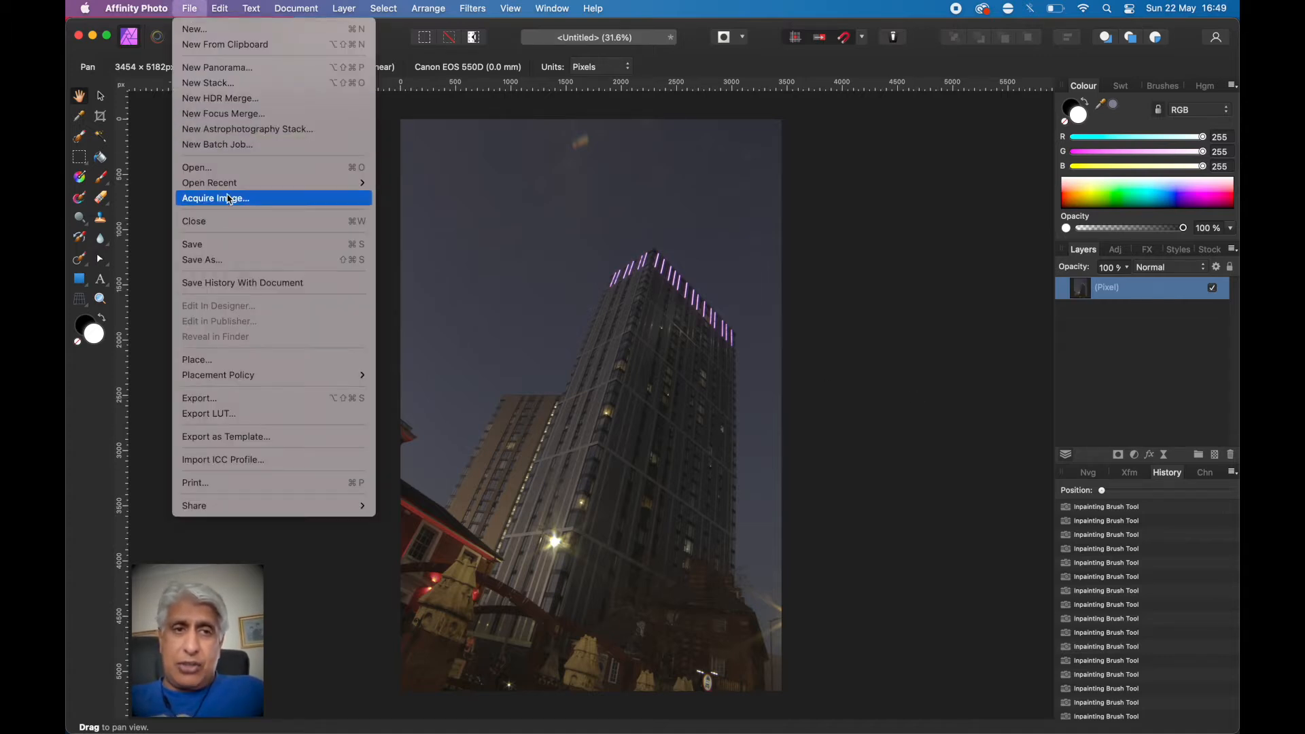
left_click(230, 221)
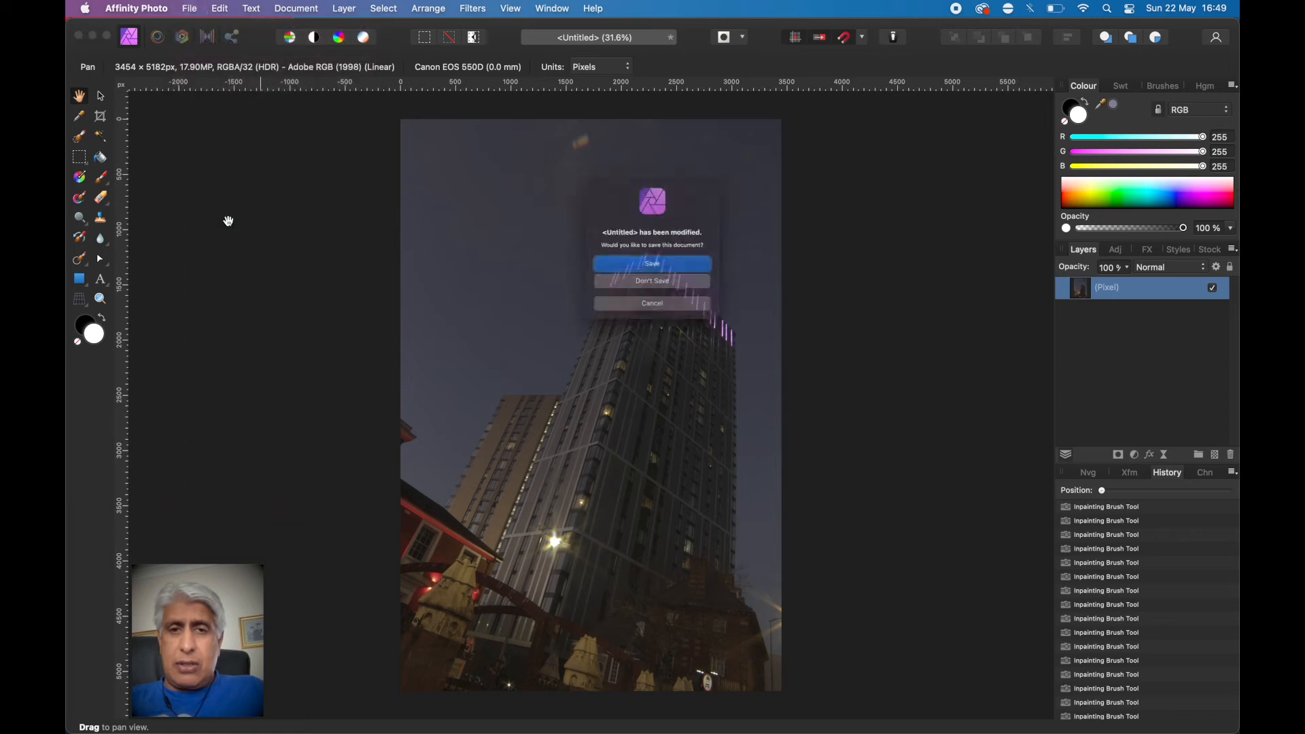
left_click(637, 303)
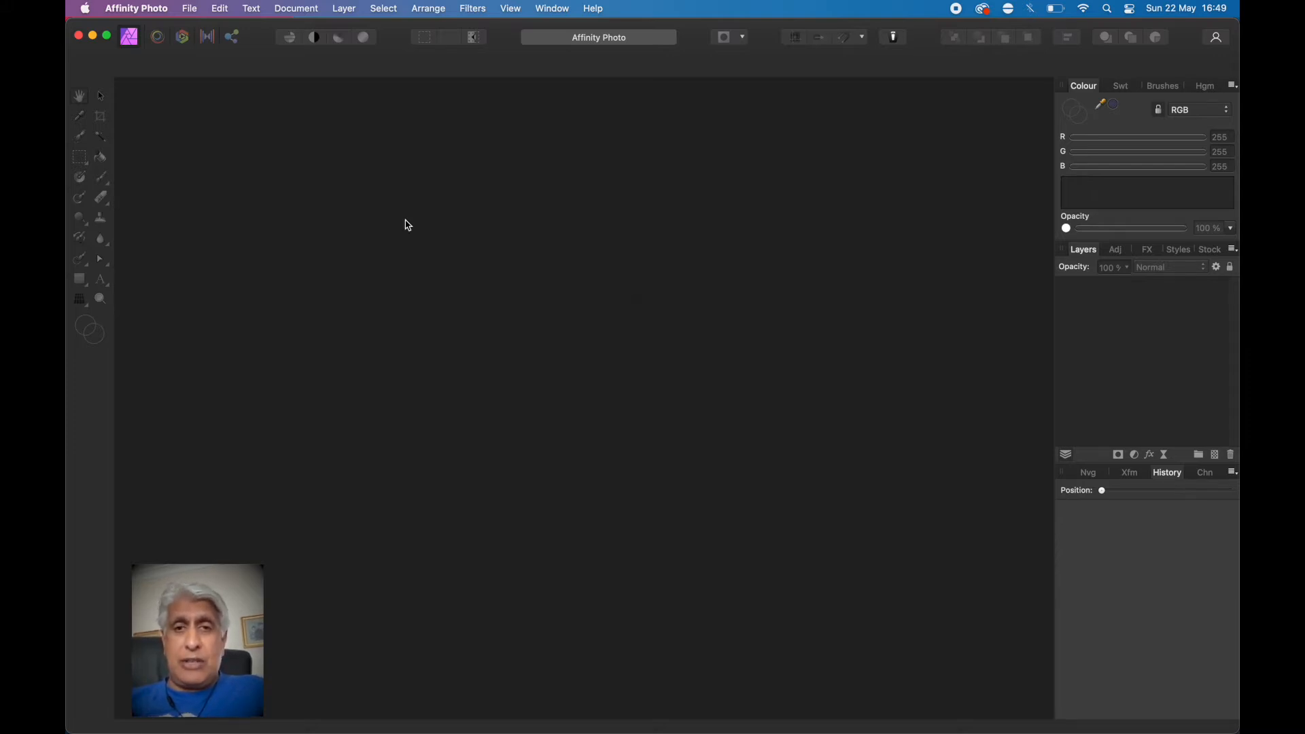
Start a new HDR merge with tone mapping of the HDR image enabled.
left_click(191, 9)
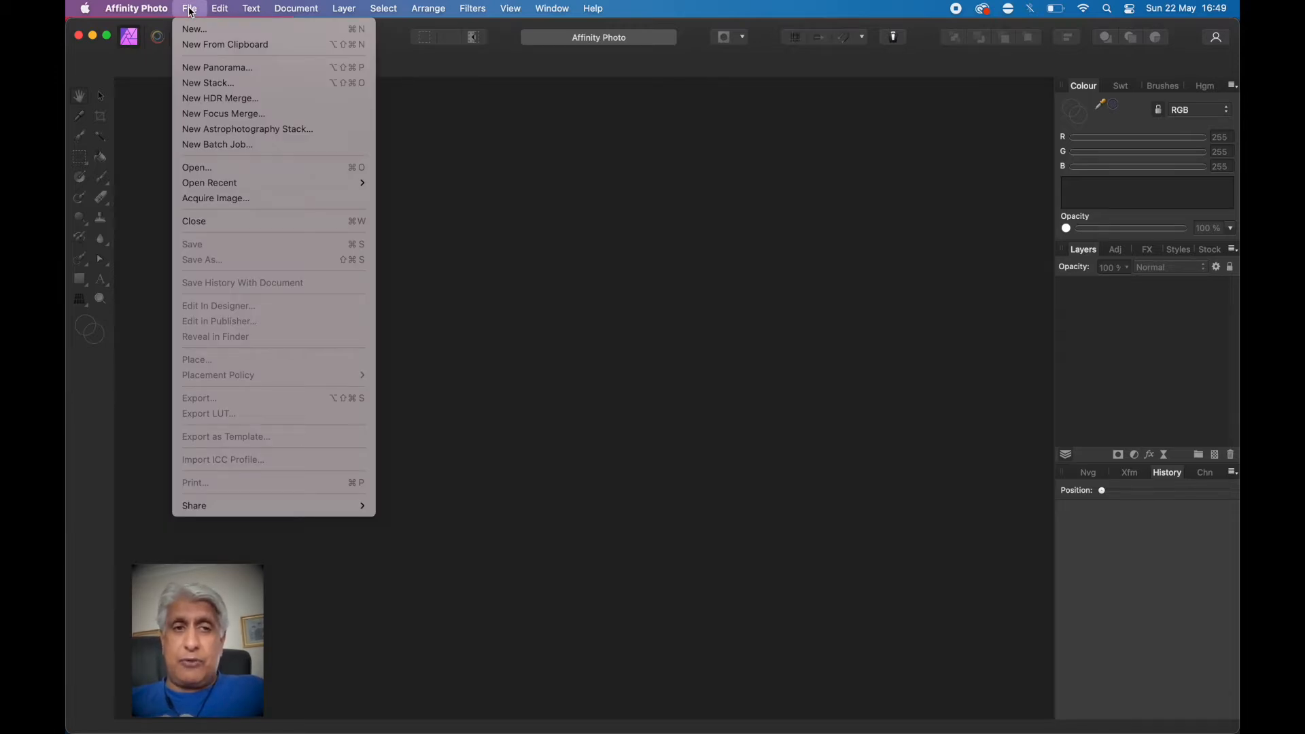
left_click(219, 99)
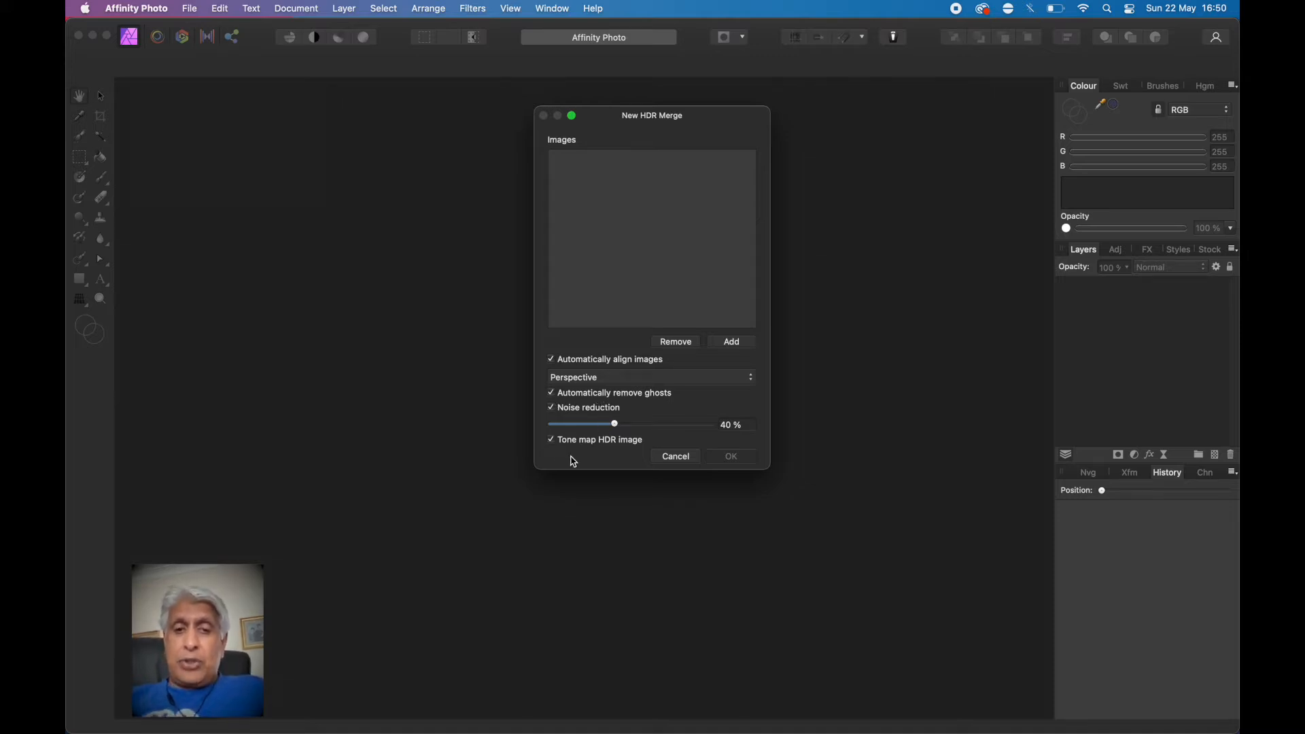
left_click(551, 441)
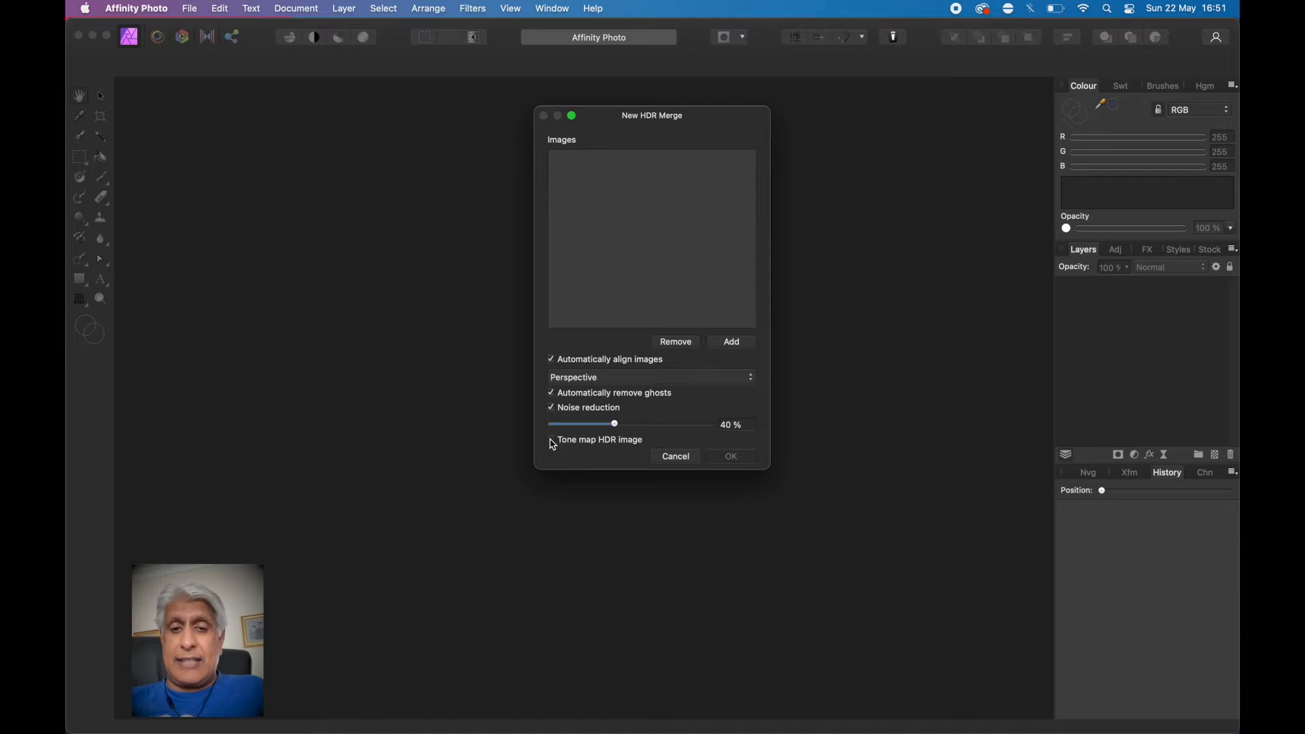
Add _MG_1916.JPG, _MG_1917.JPG and _MG_1918.JPG from the Brum Night Shots folder and run the HDR merge.
left_click(732, 343)
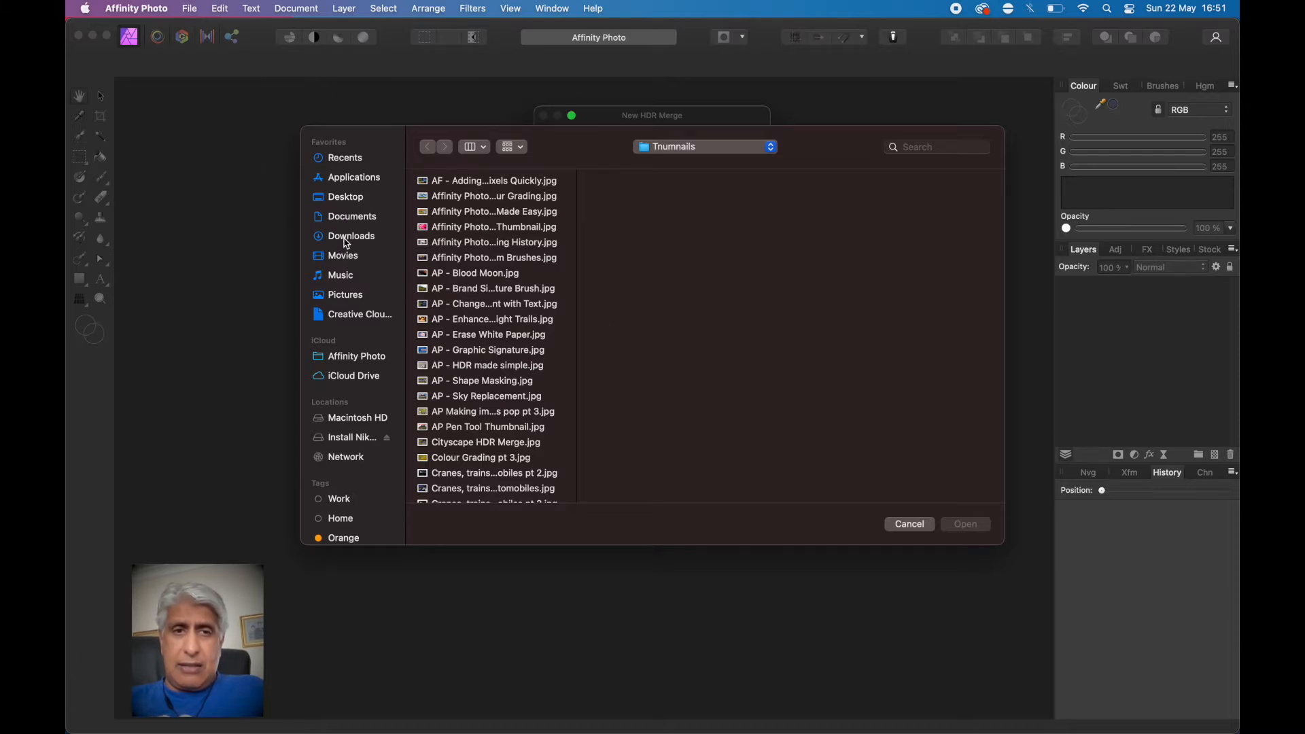
left_click(774, 148)
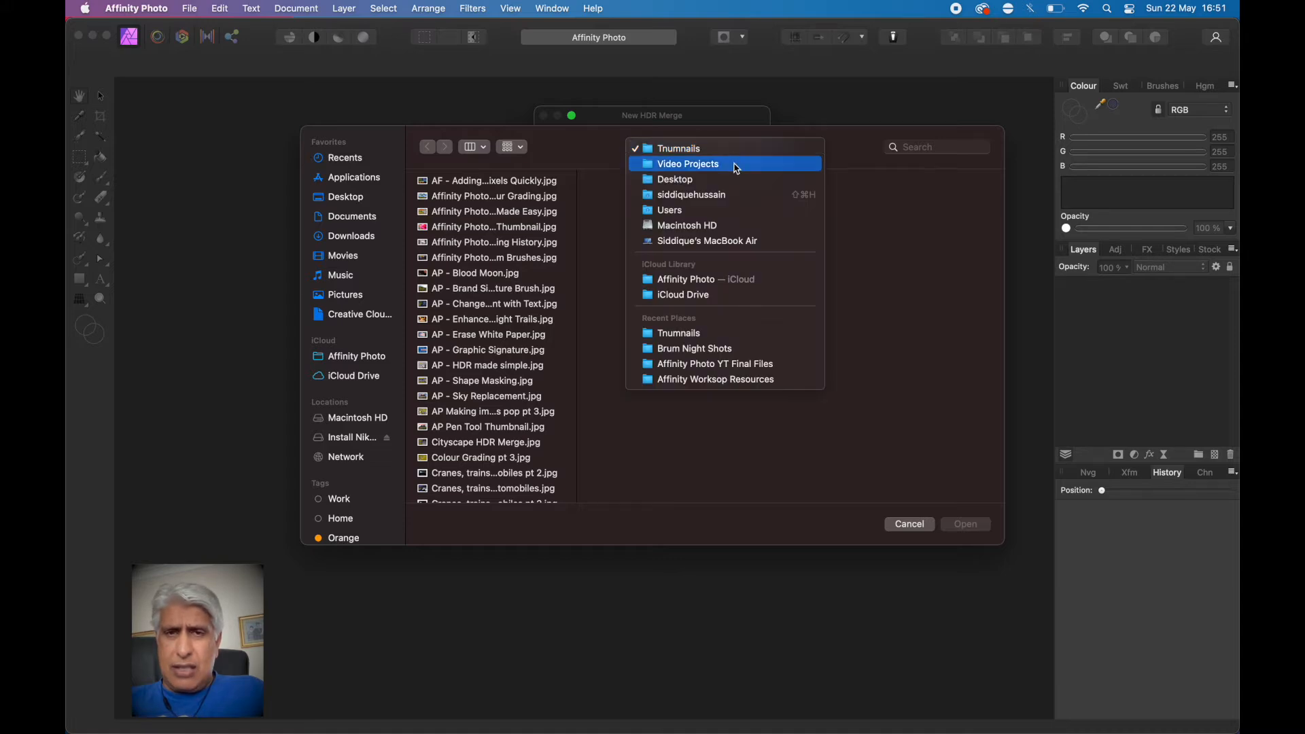
left_click(710, 354)
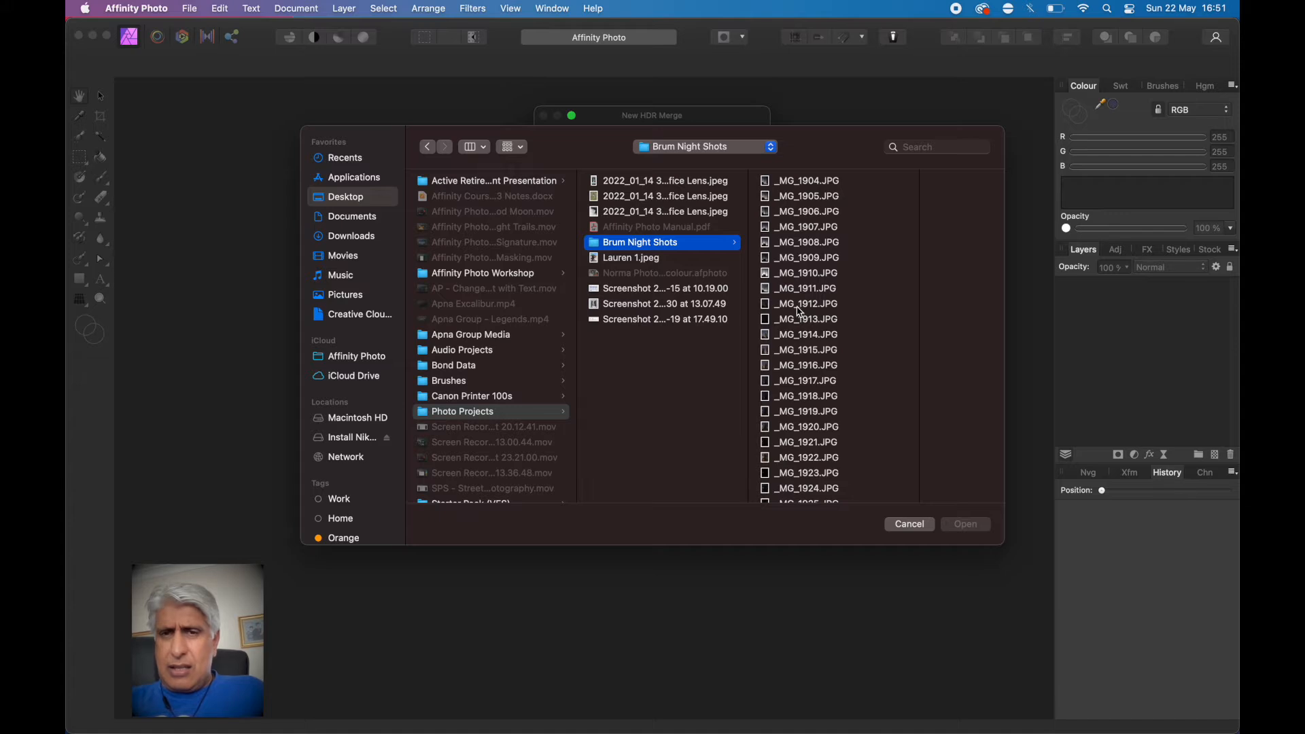
left_click(800, 367)
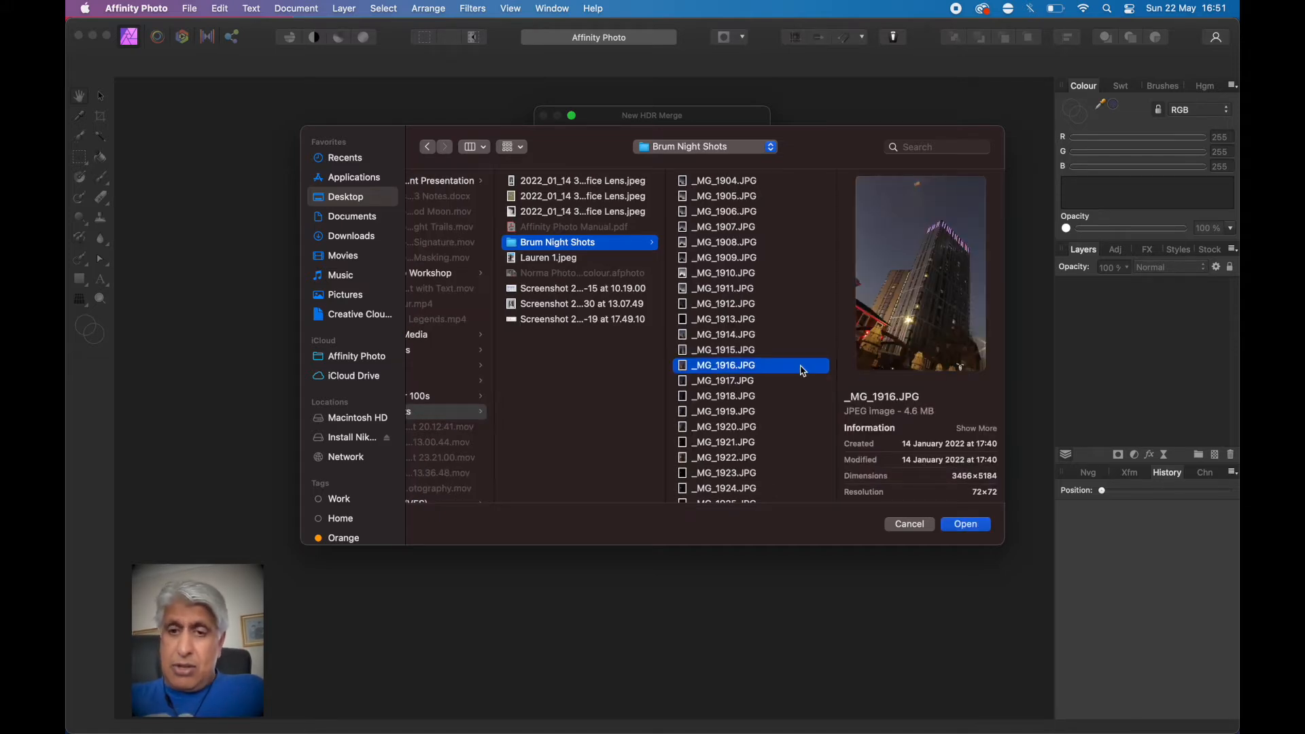
left_click(737, 381, "shift")
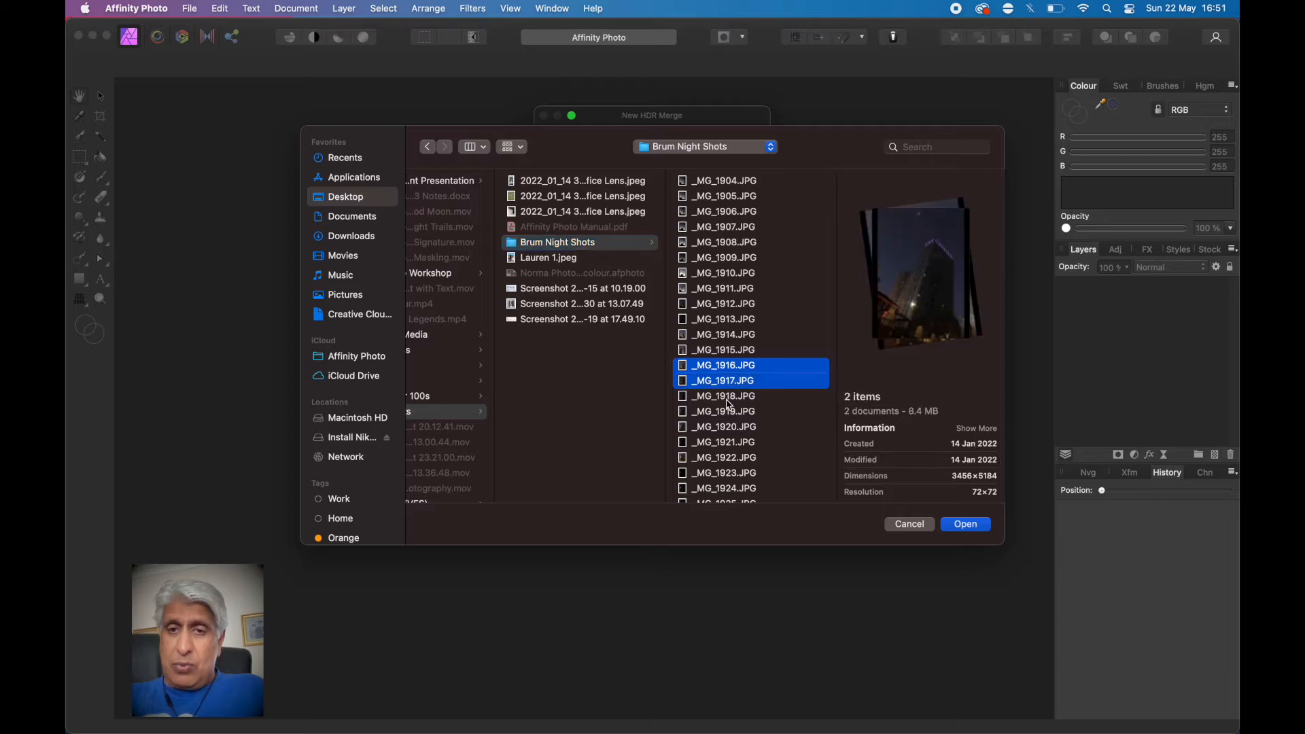
left_click(729, 404, "shift")
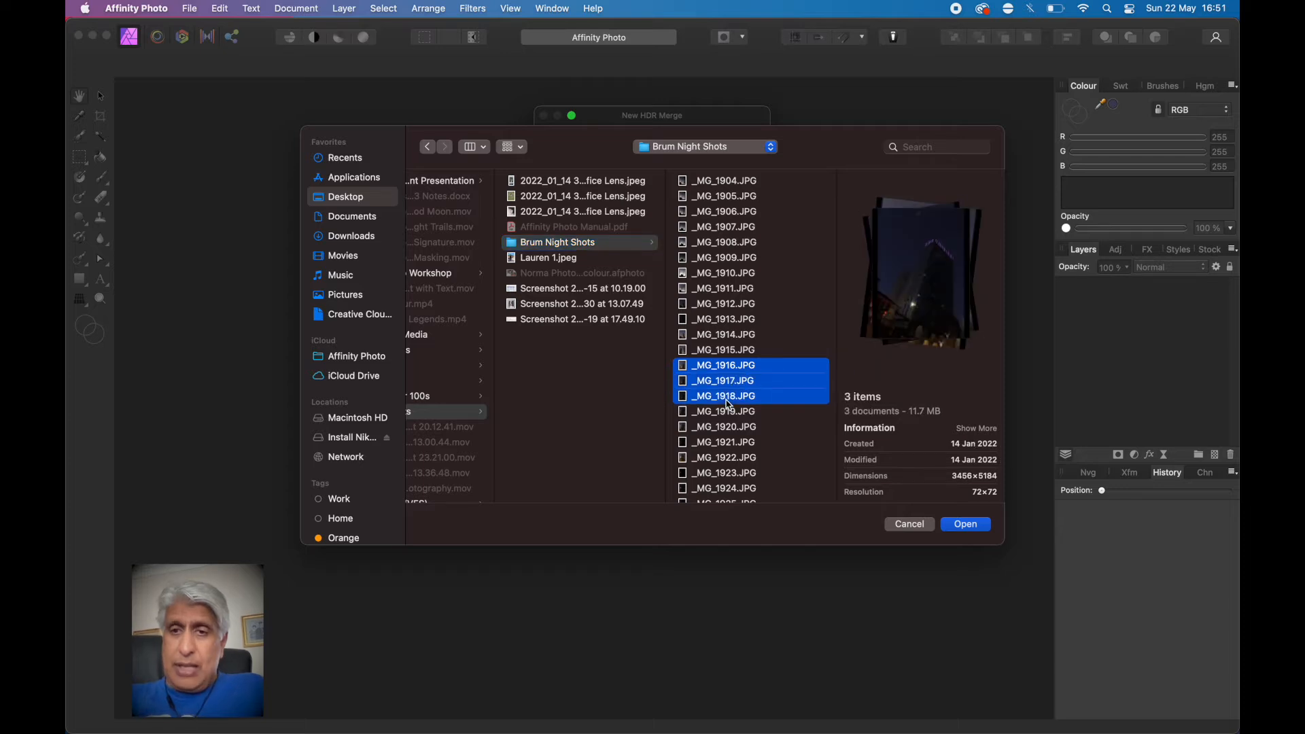
left_click(964, 525)
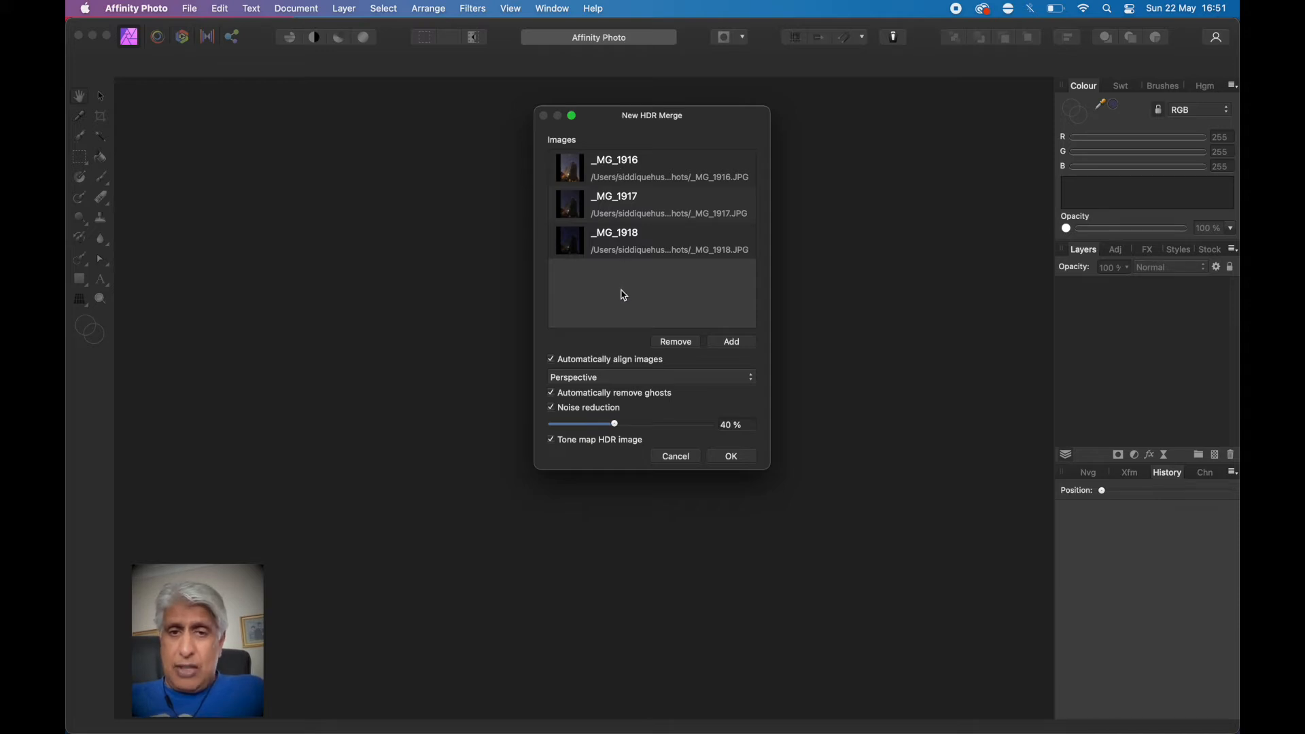
left_click(730, 458)
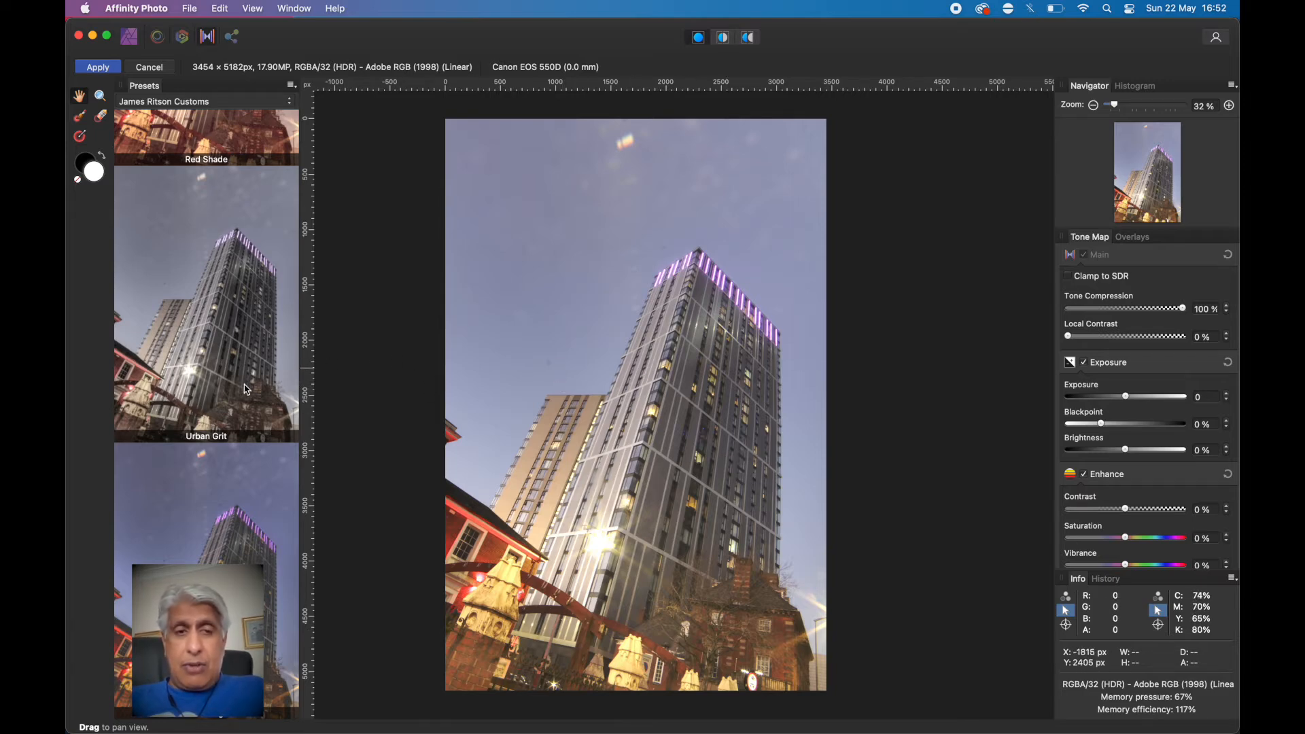
Browse the custom tone mapping presets and apply Urban Grit to the merged image.
scroll(246, 390, "up", 3)
scroll(247, 389, "up", 4)
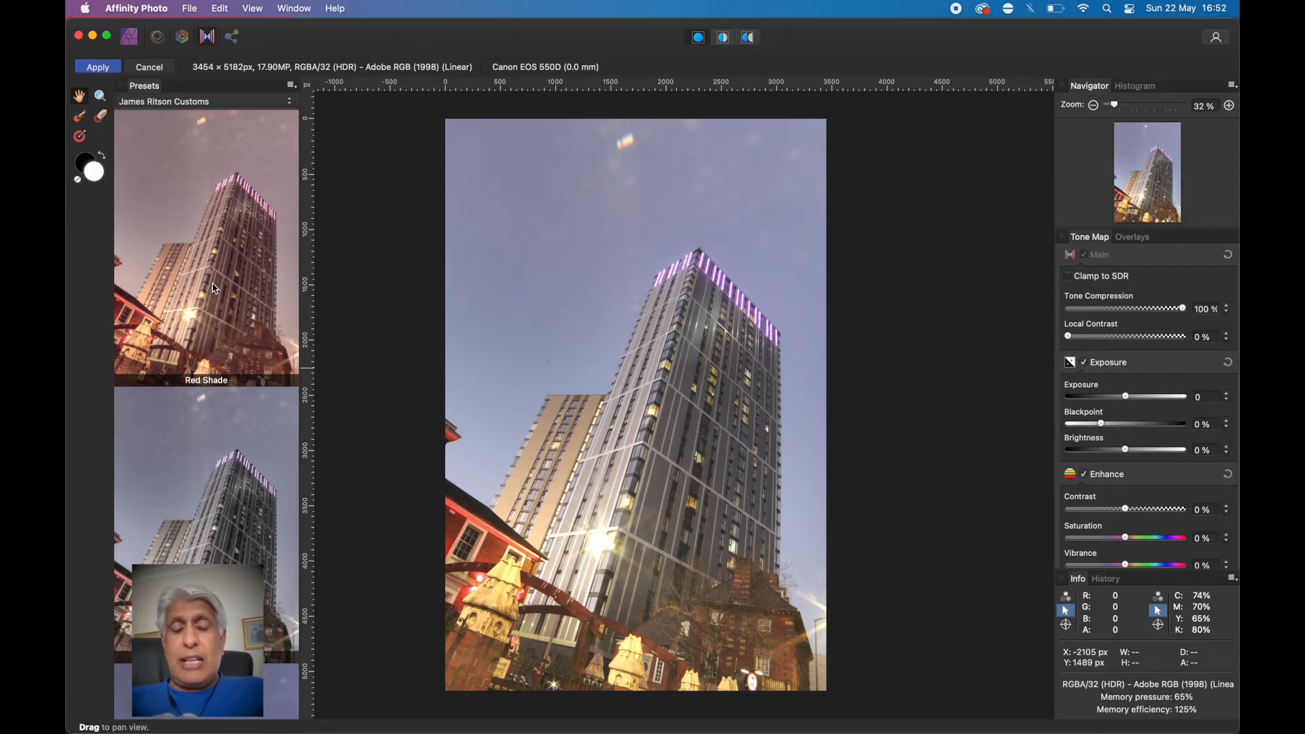
scroll(218, 291, "down", 4)
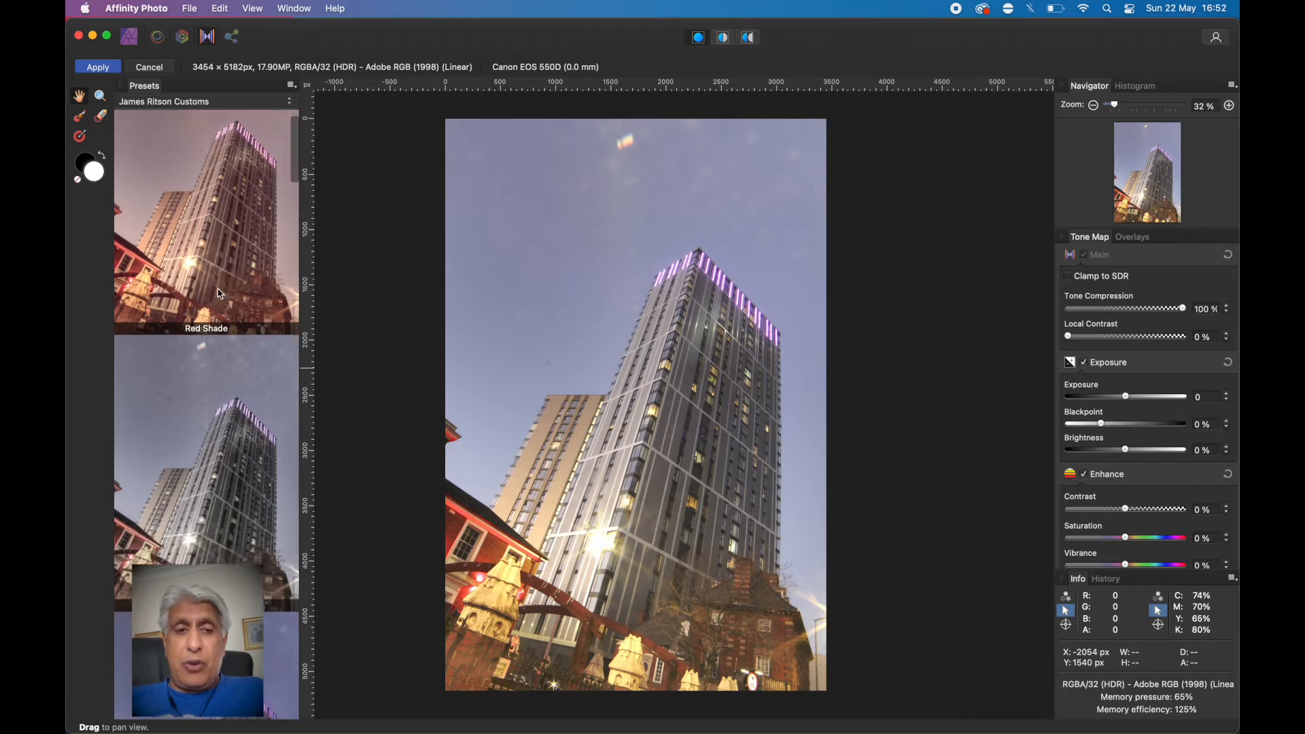
scroll(221, 294, "down", 10)
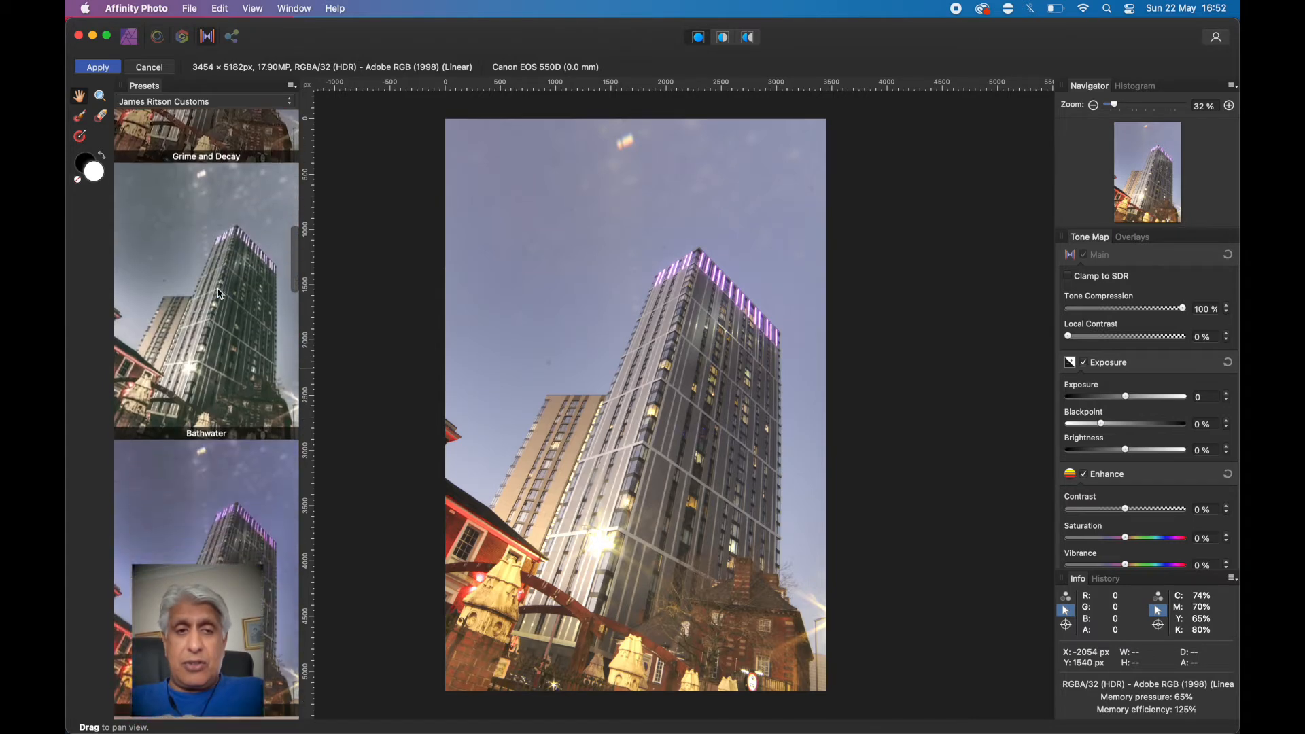
scroll(221, 294, "down", 5)
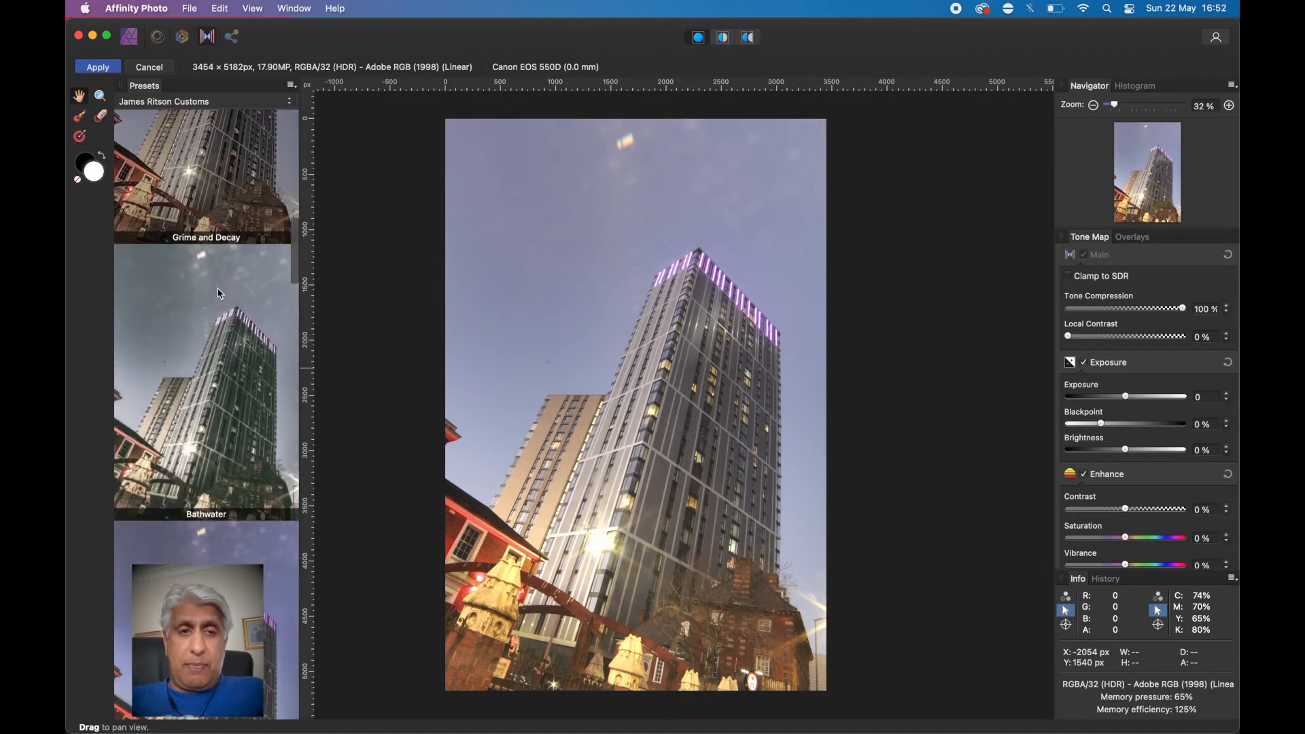
scroll(221, 294, "down", 5)
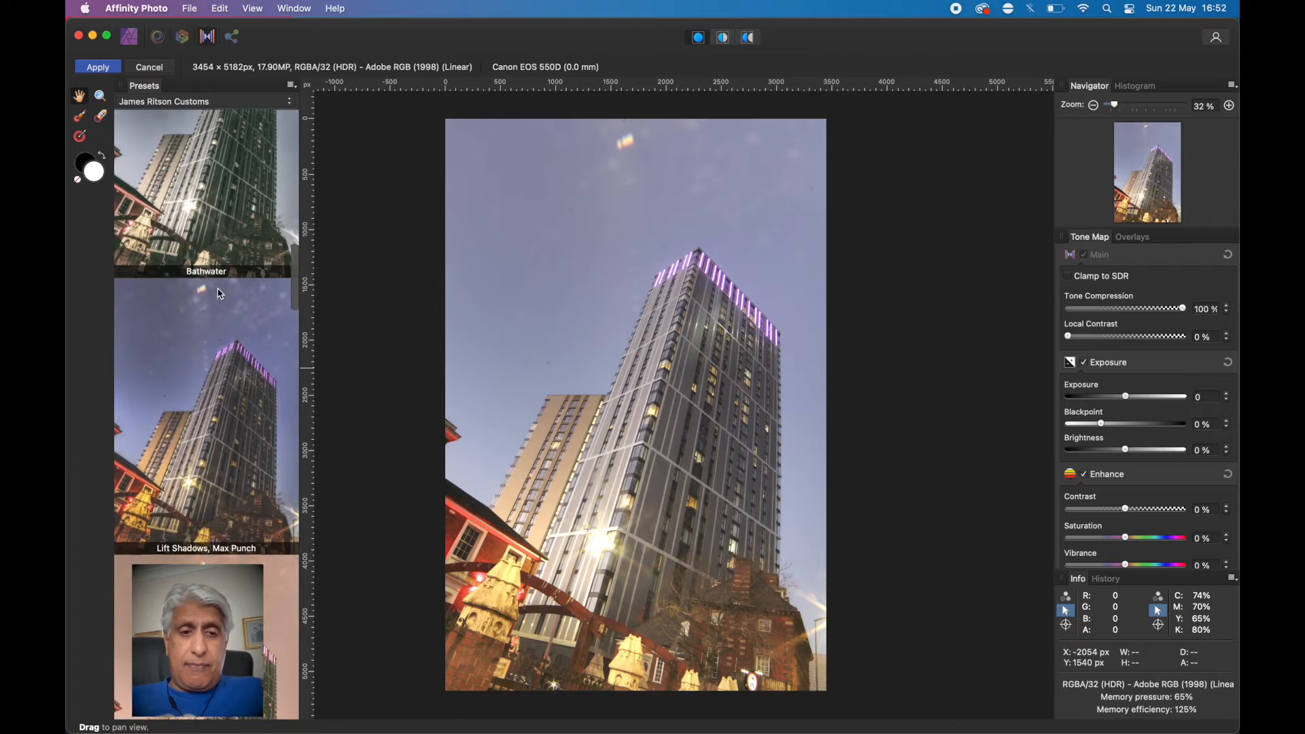
scroll(221, 293, "down", 3)
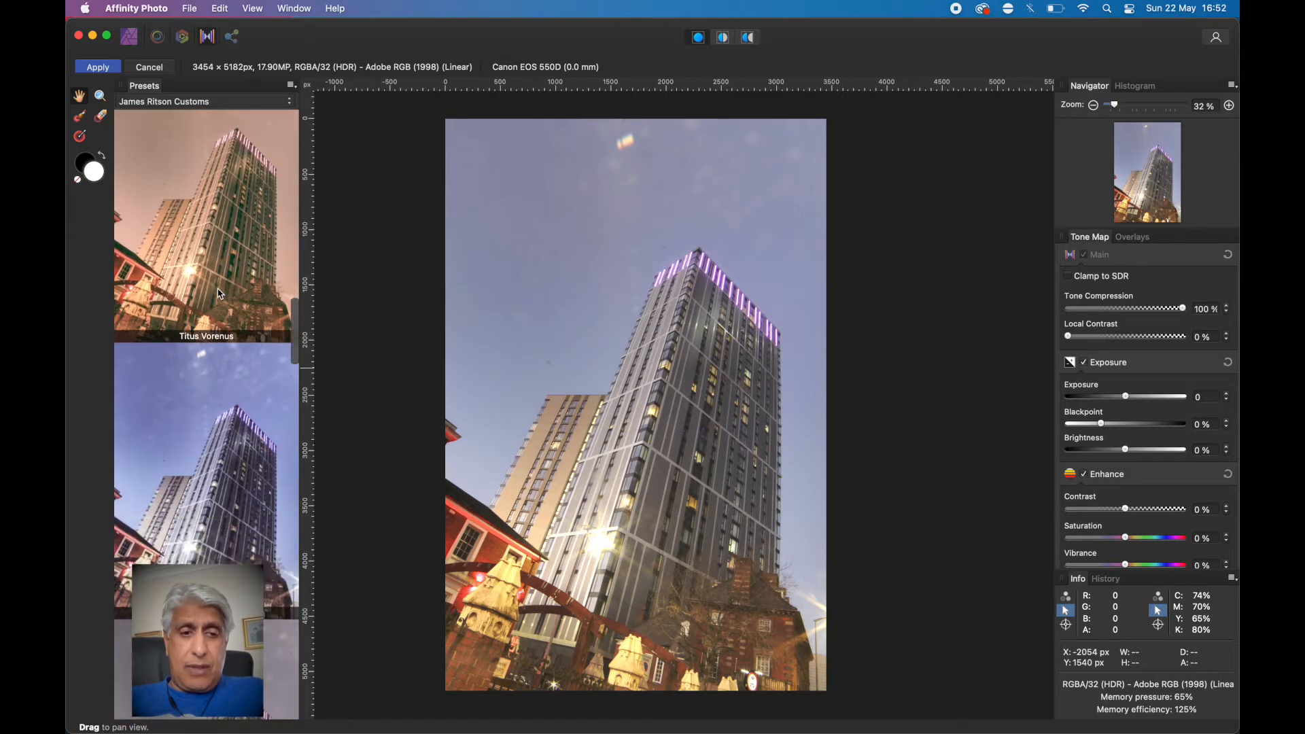
scroll(221, 294, "down", 5)
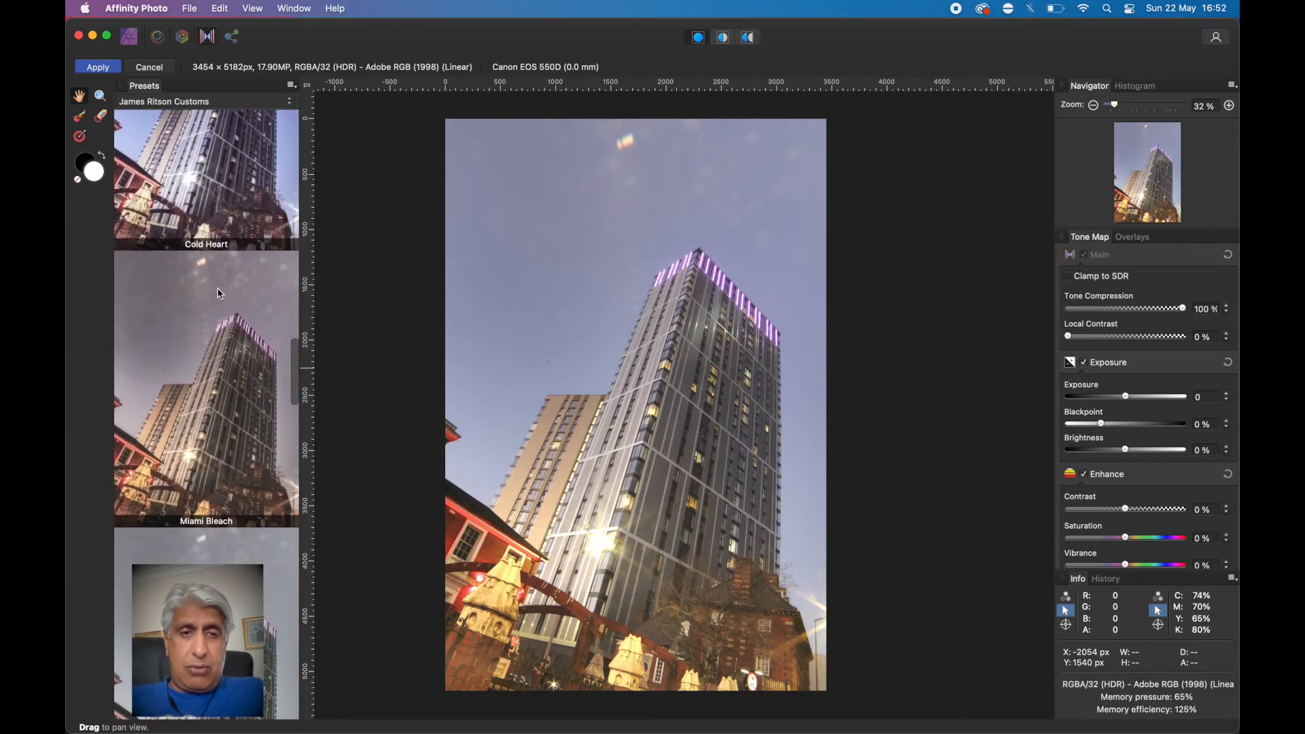
scroll(221, 294, "up", 5)
scroll(221, 293, "up", 2)
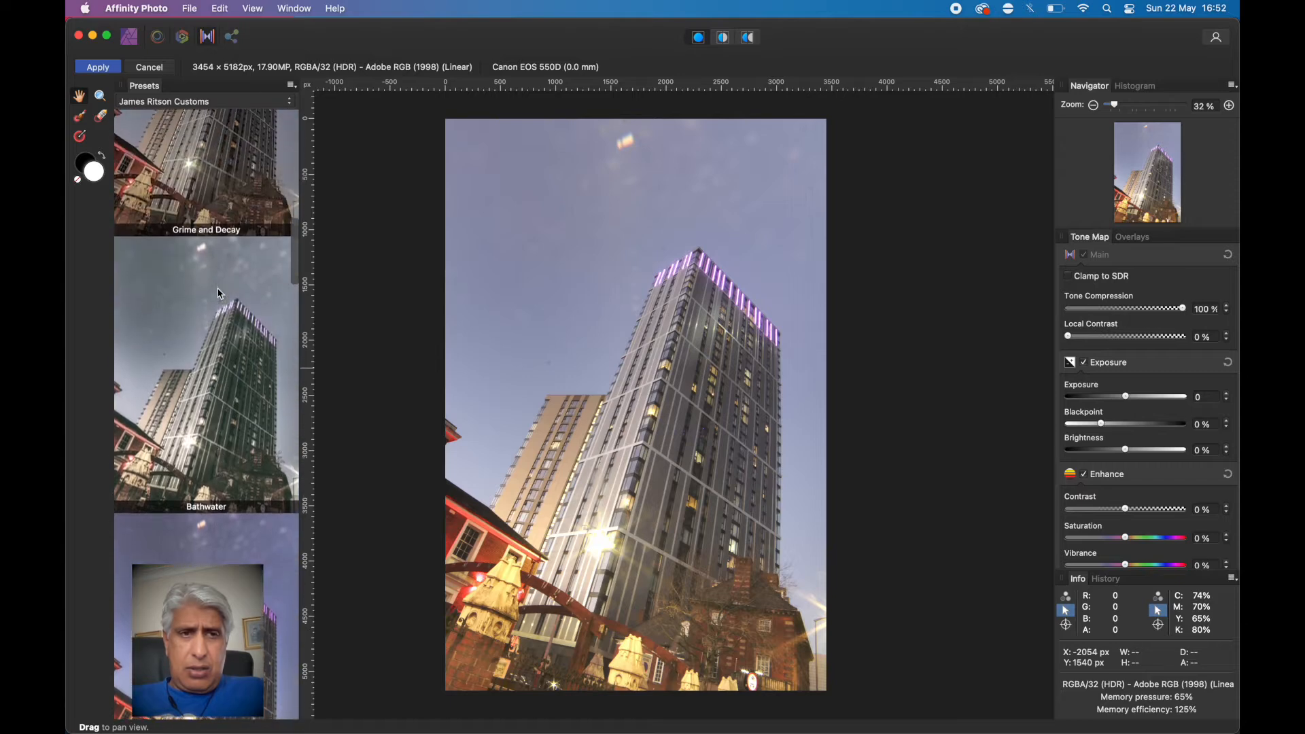
scroll(221, 293, "up", 6)
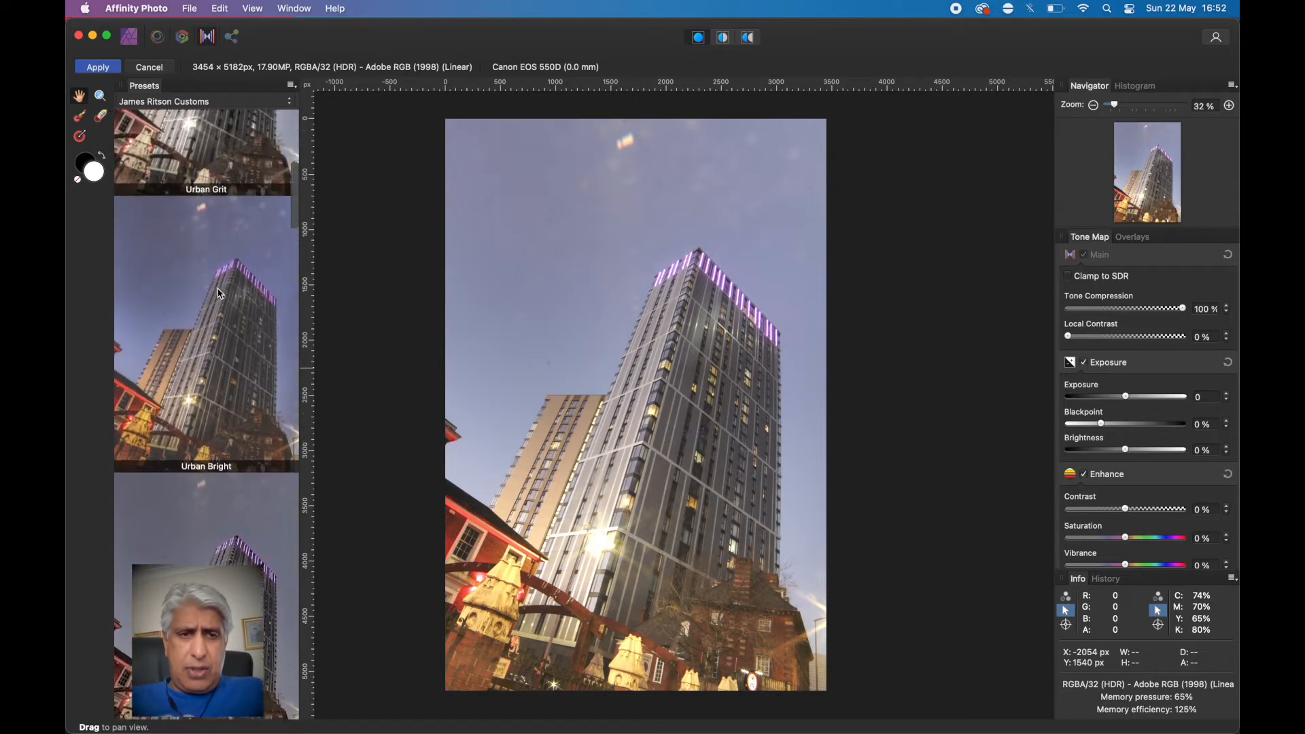
scroll(221, 294, "up", 4)
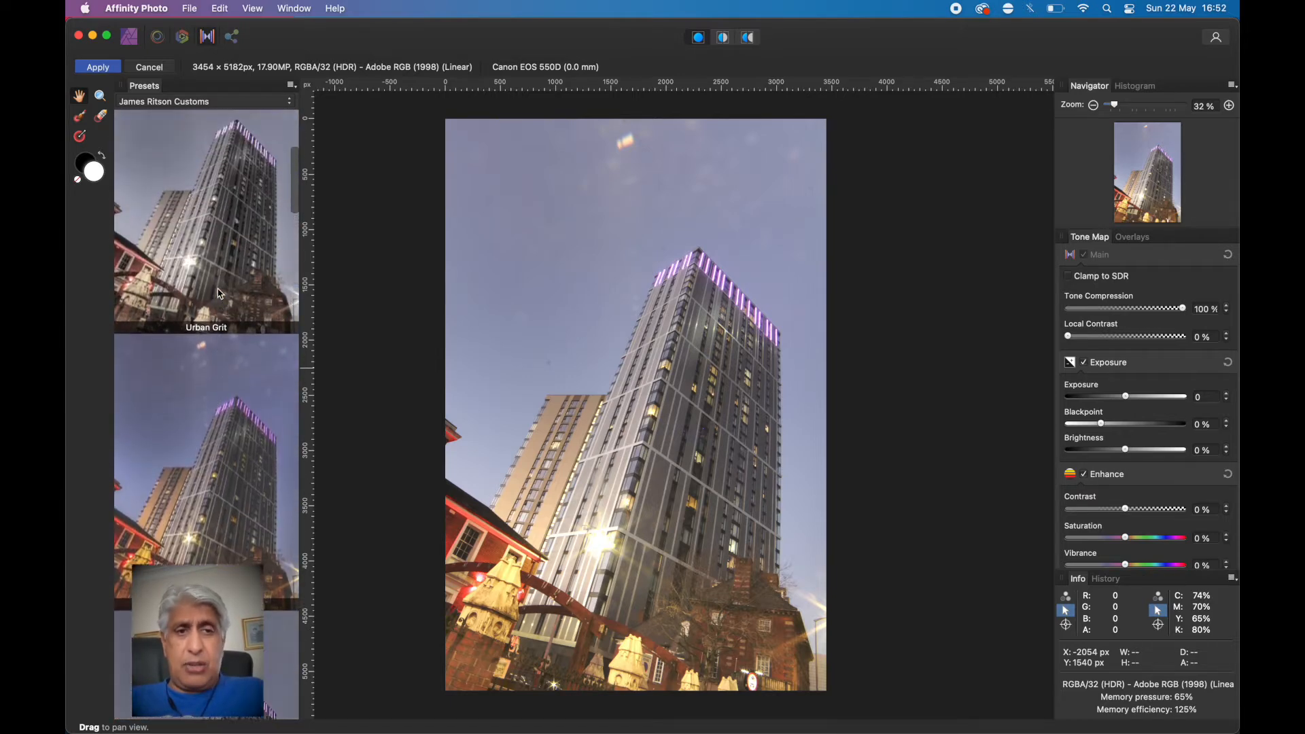
left_click(221, 252)
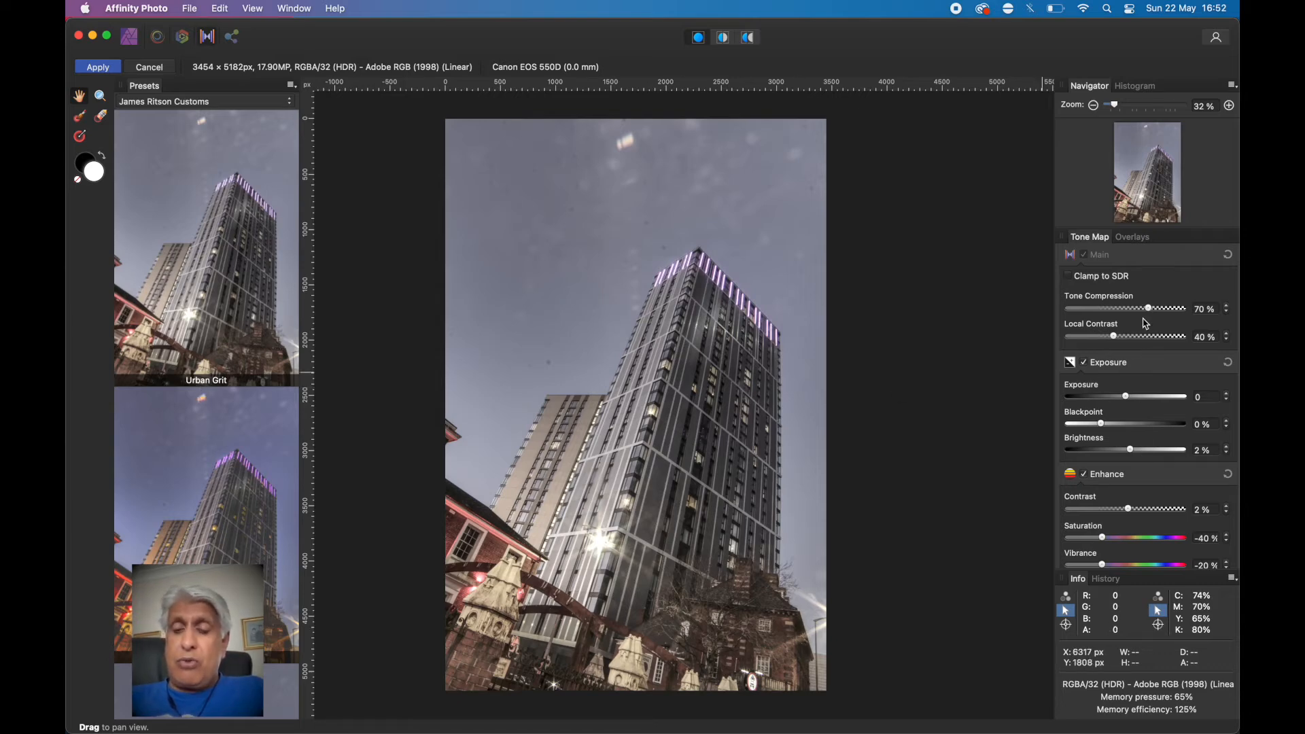
Set the tone compression to 77 % and the local contrast to 50 %.
scroll(1146, 479, "down", 10)
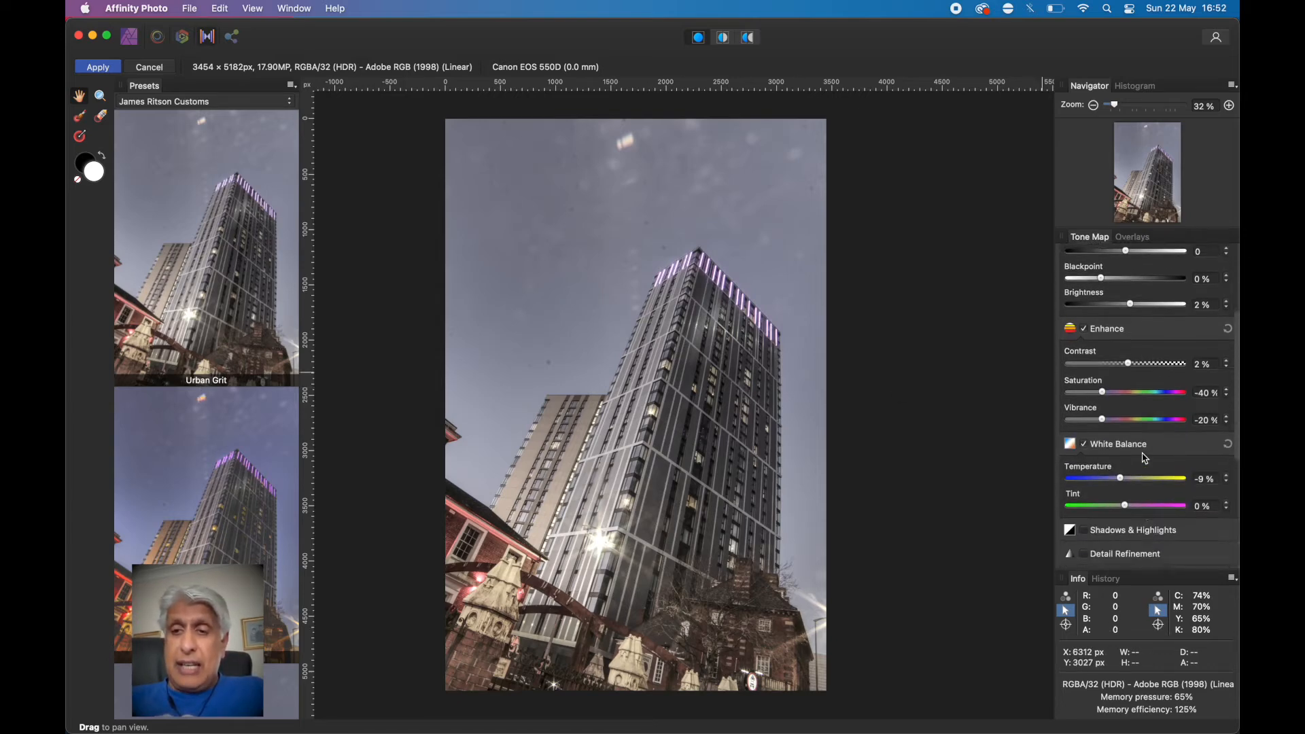
scroll(1147, 459, "up", 10)
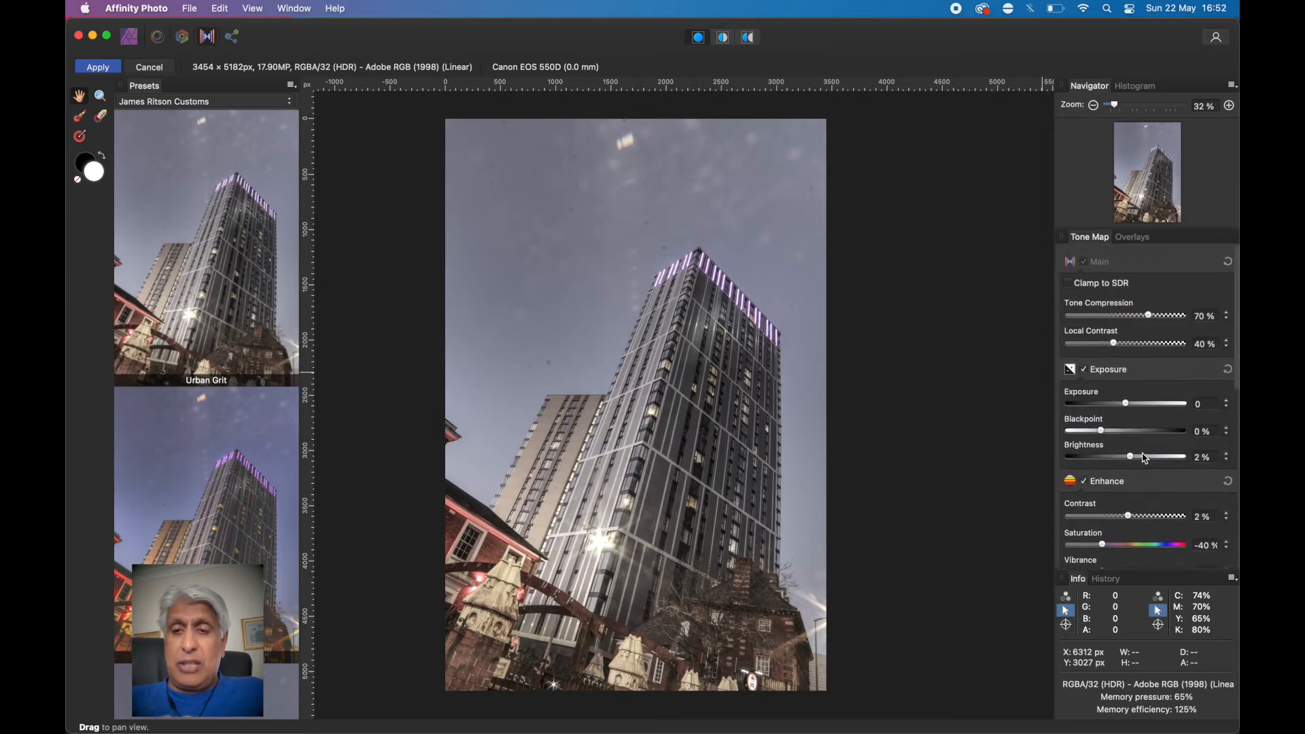
scroll(1146, 460, "down", 2)
scroll(1146, 459, "up", 2)
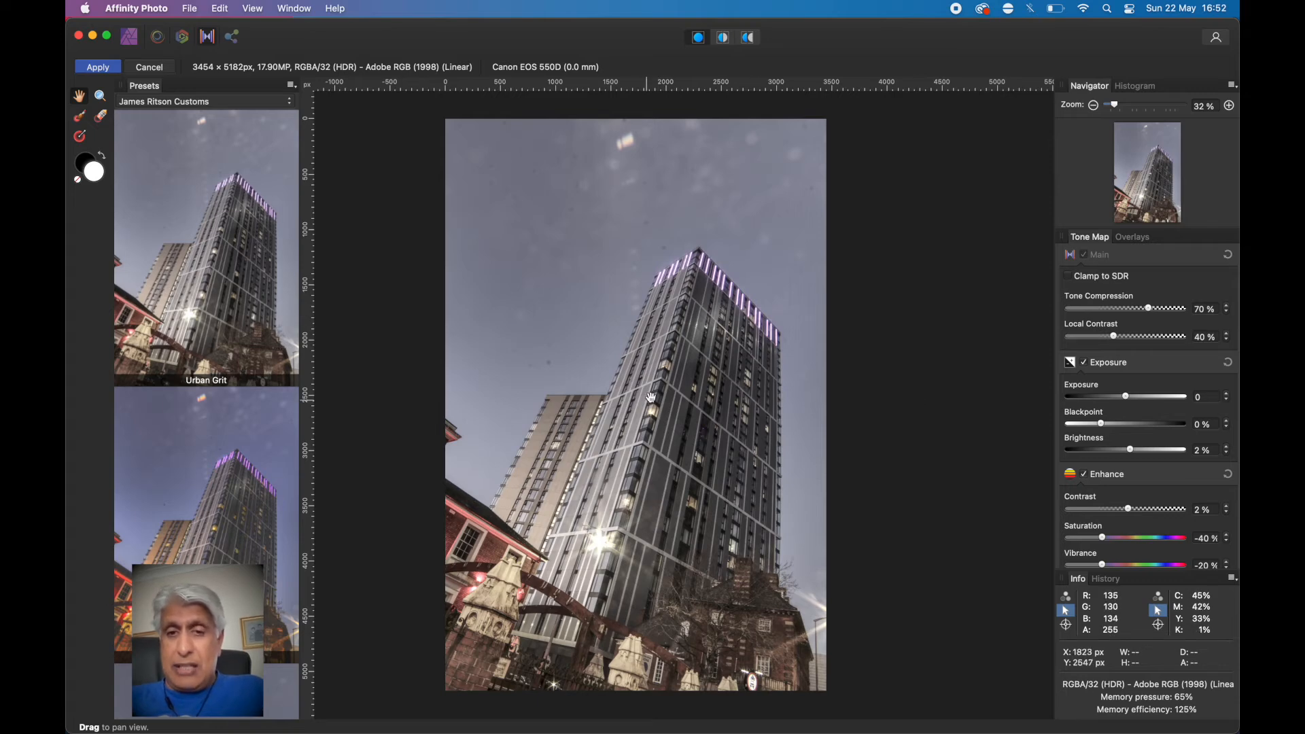
scroll(681, 363, "up", 2)
scroll(682, 363, "up", 1)
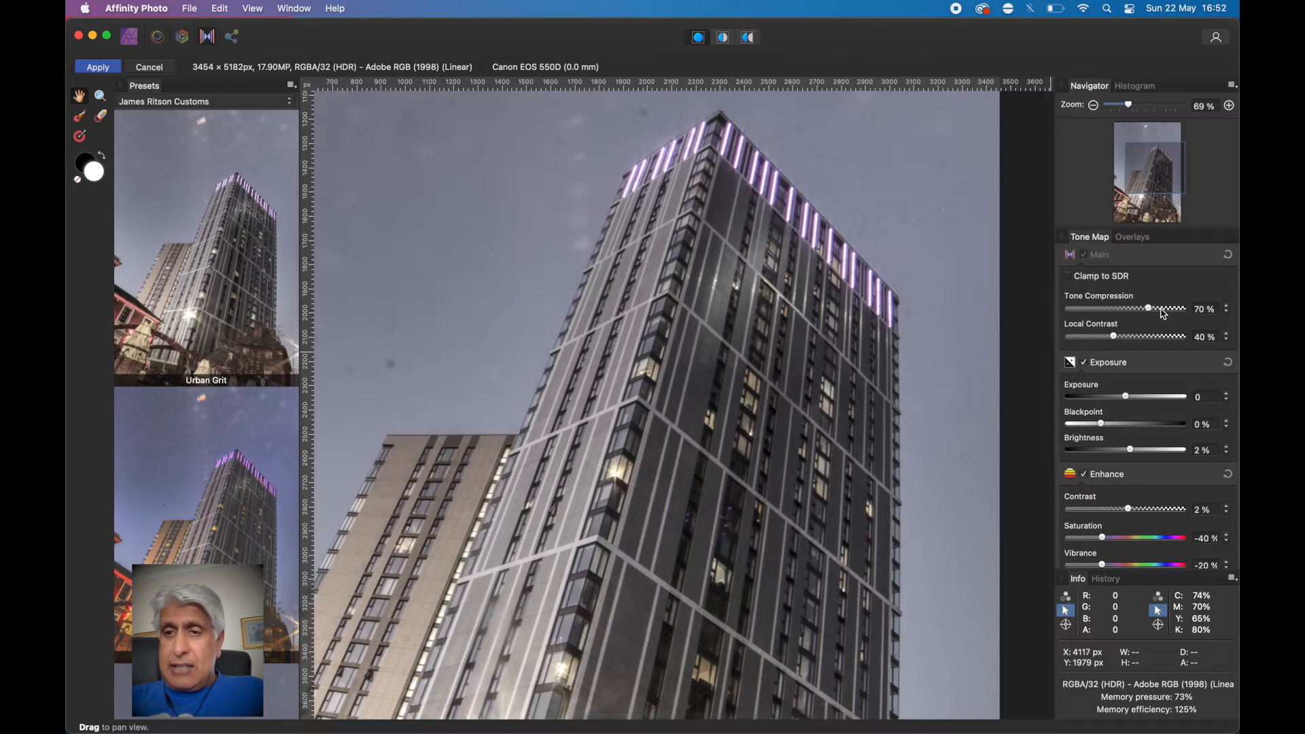
left_click_drag(1152, 313, 1127, 343)
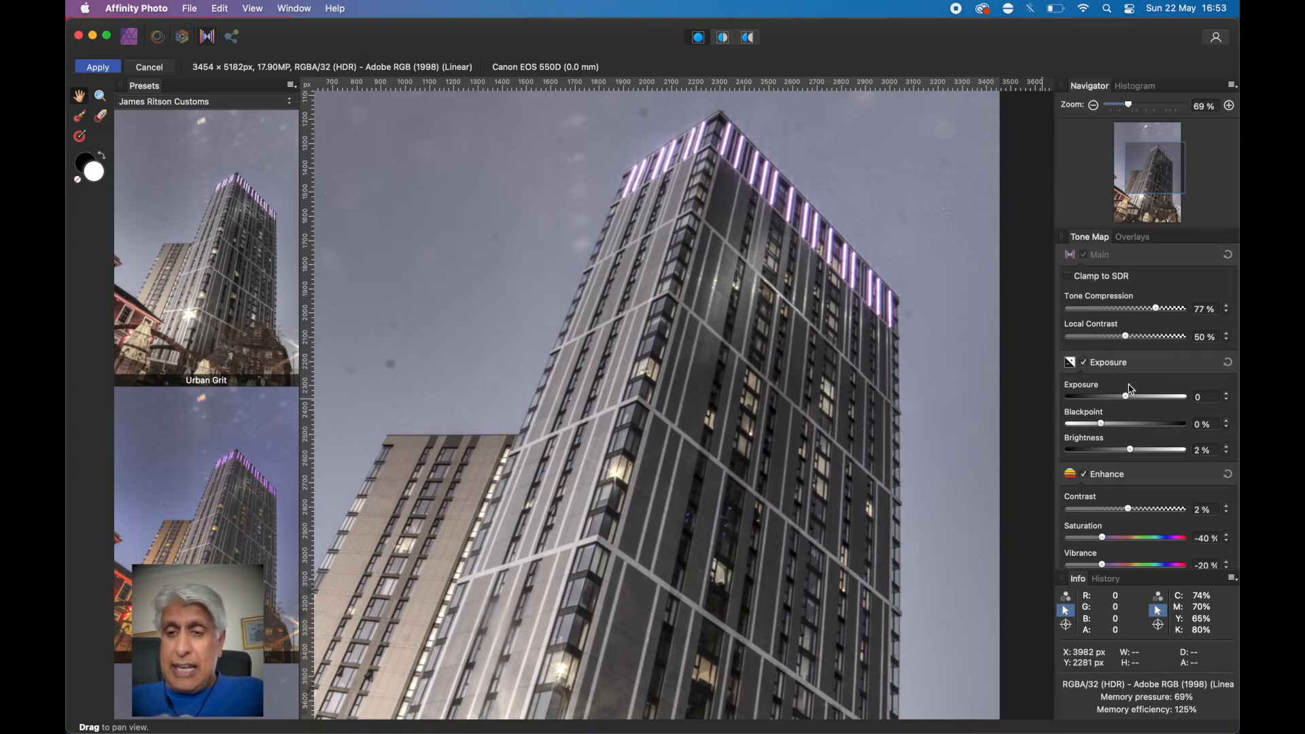
Set the exposure to 0.346 and the blackpoint to 5 %.
left_click_drag(1130, 402, 1115, 428)
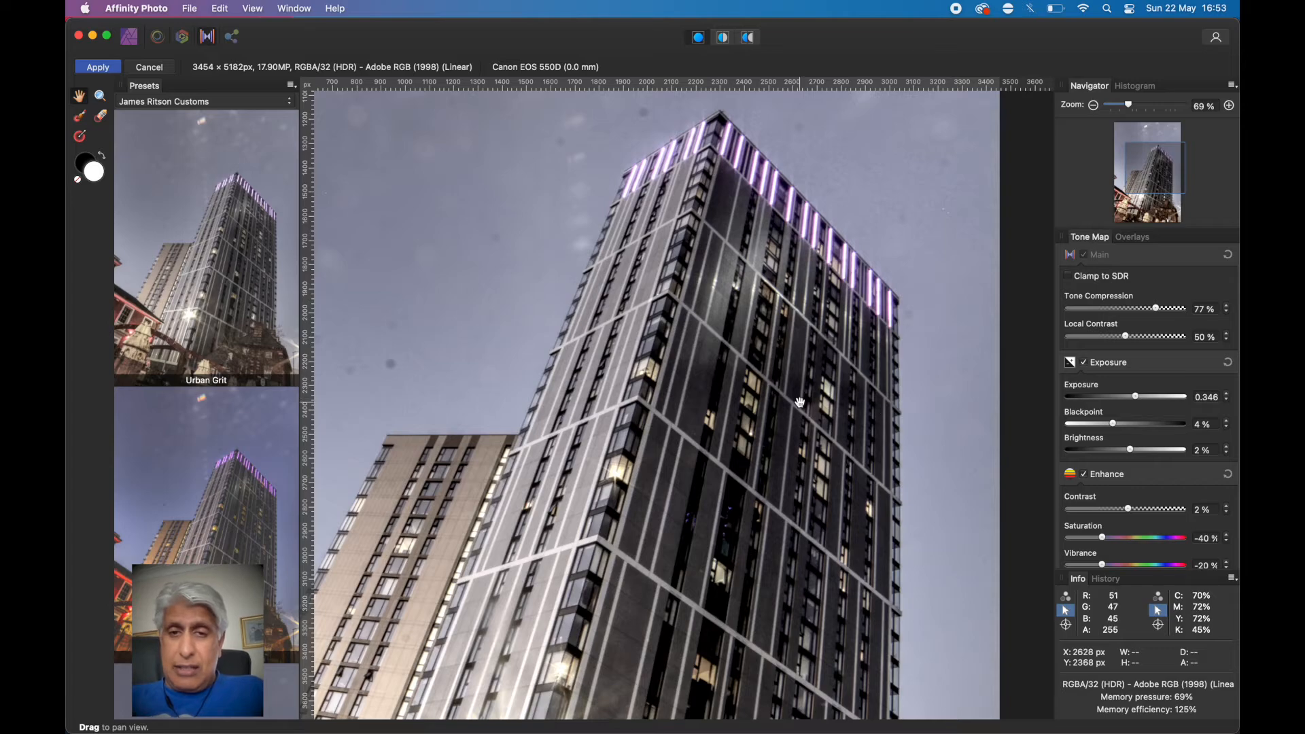
scroll(801, 403, "down", 6)
scroll(801, 402, "up", 2)
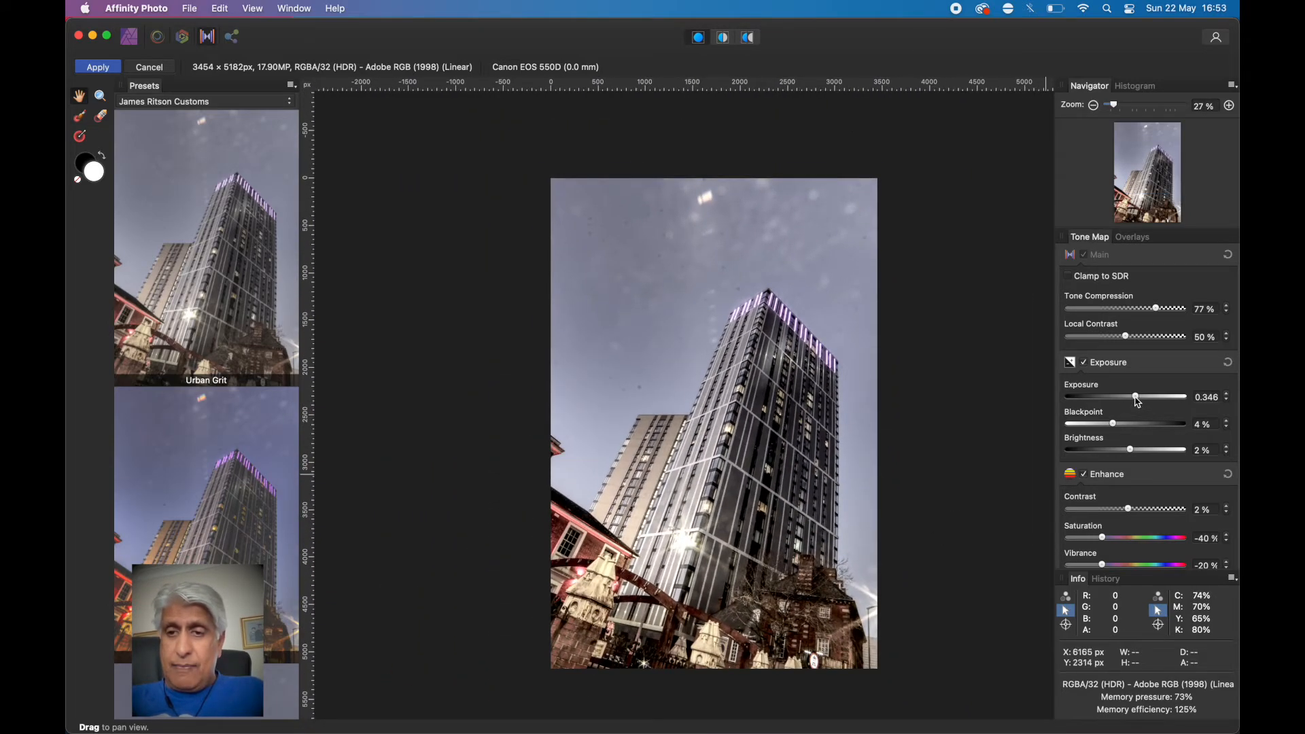
left_click_drag(1115, 428, 1130, 428)
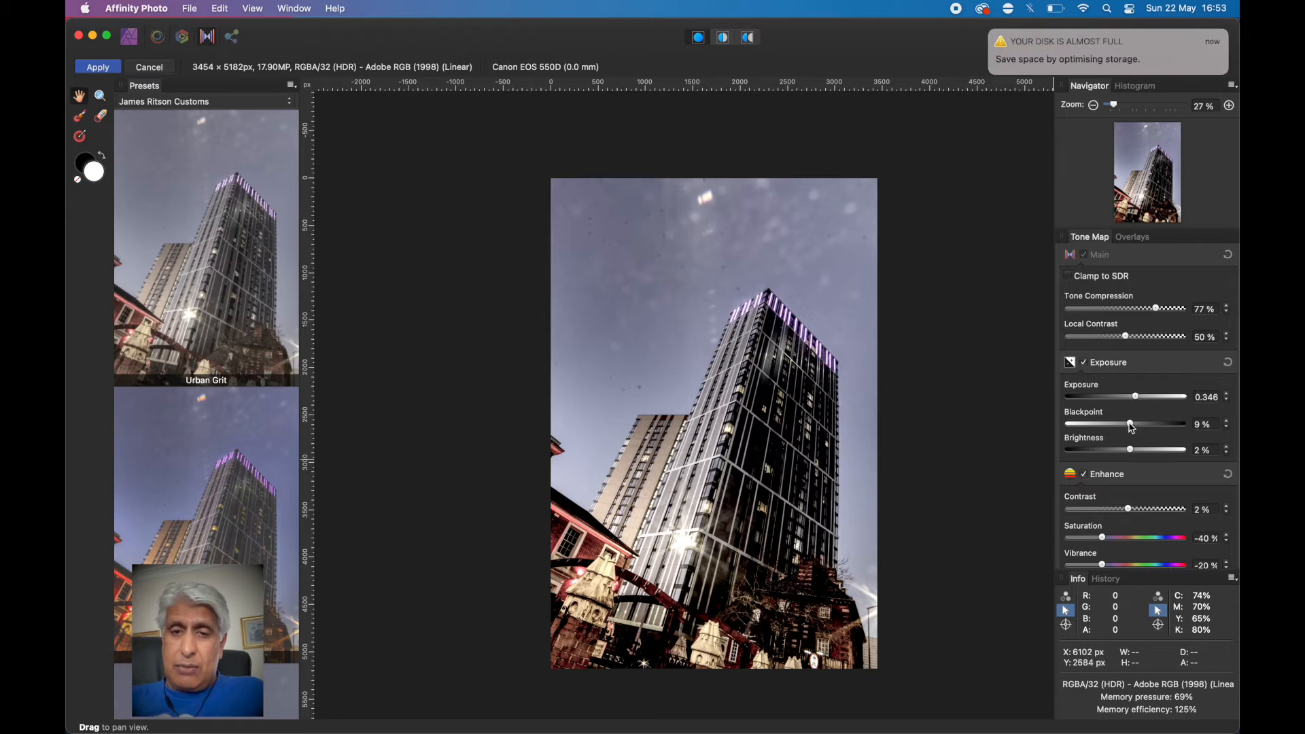
left_click_drag(1130, 428, 1119, 428)
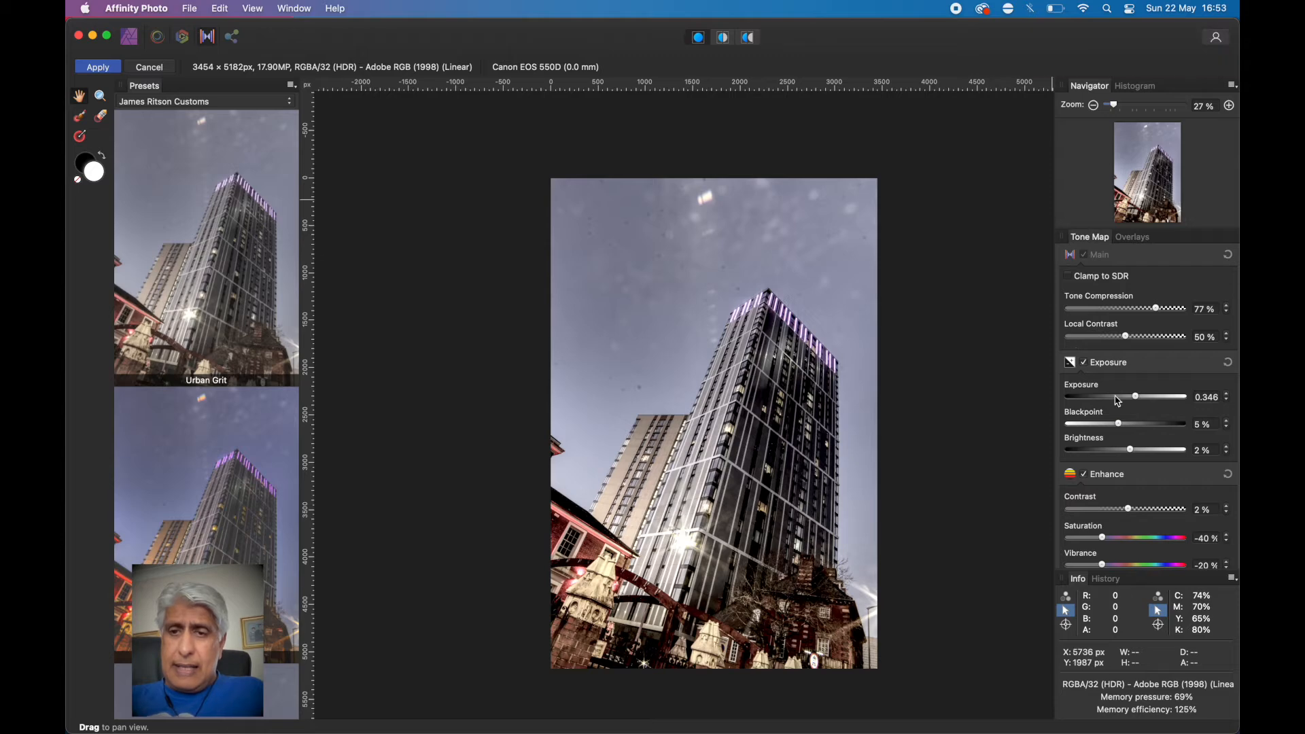
Set the tone map's brightness to 8 %, contrast to -1 % and saturation to -32 %.
left_click_drag(1130, 451, 1147, 453)
scroll(1116, 516, "down", 2)
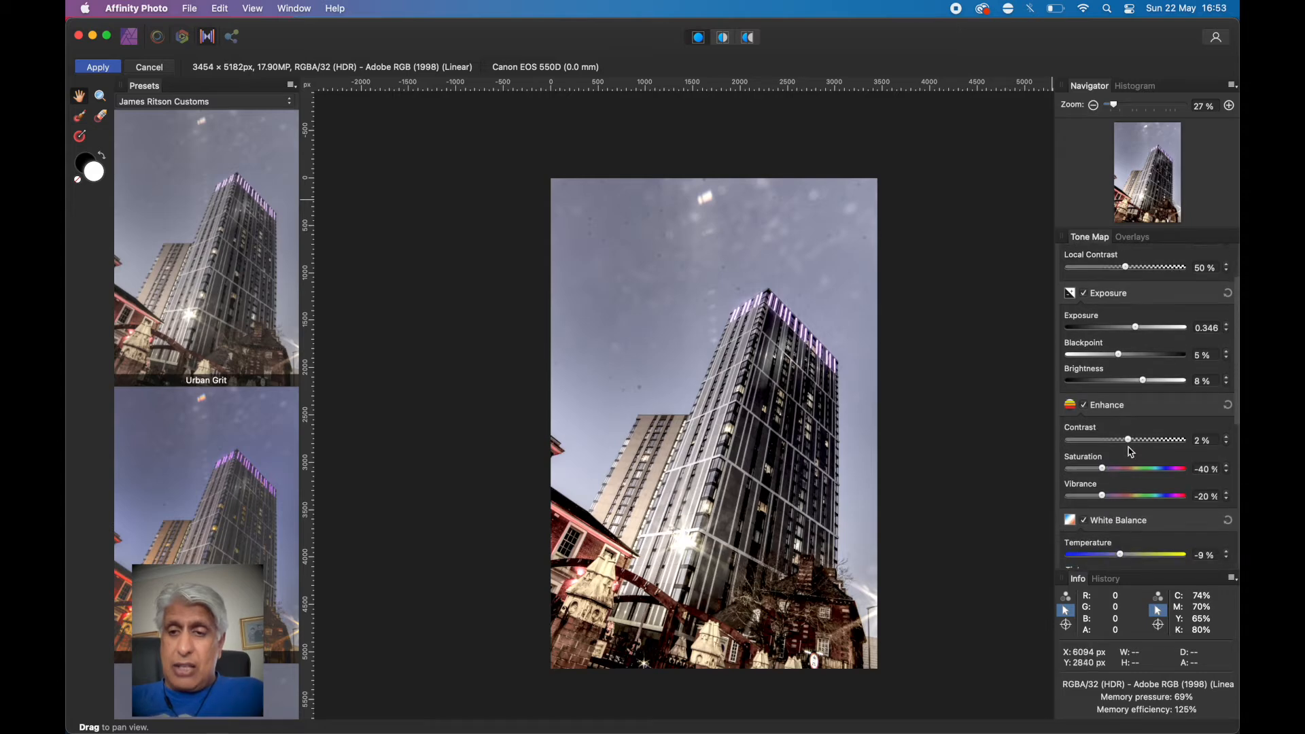
left_click_drag(1132, 446, 1129, 449)
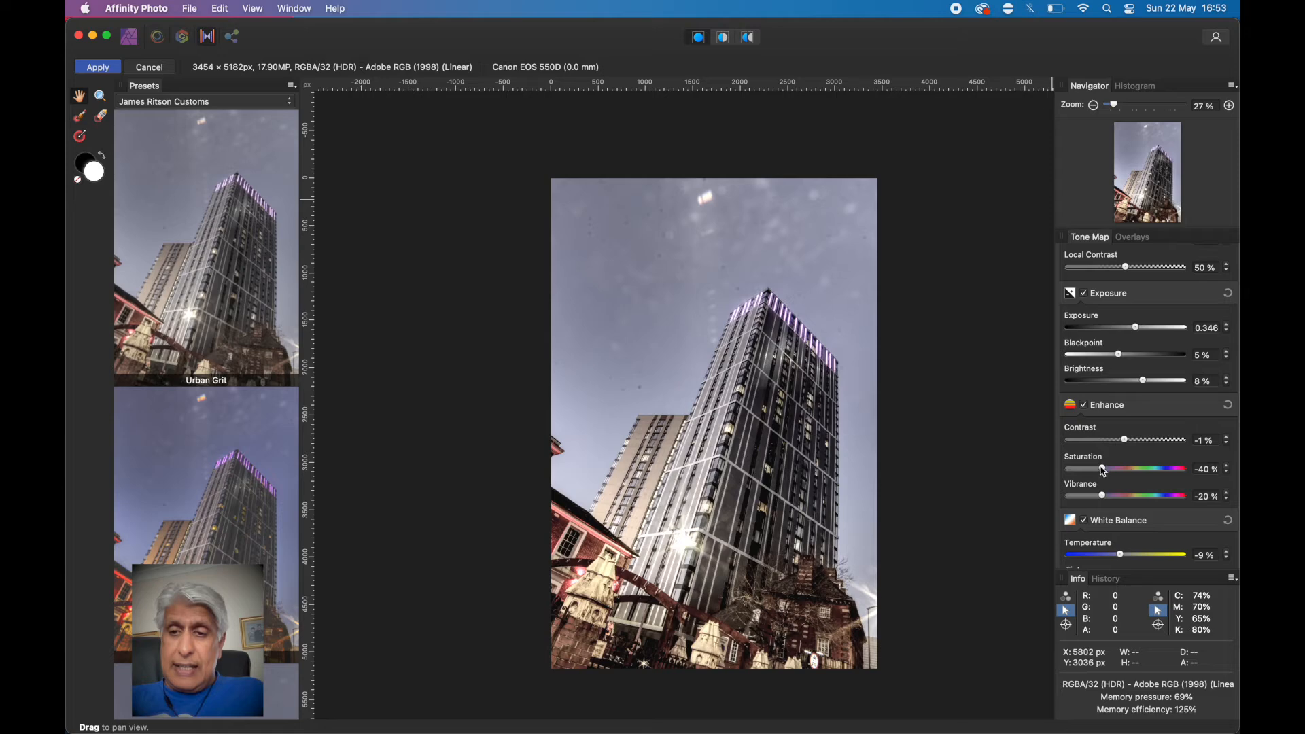
left_click_drag(1106, 471, 1111, 470)
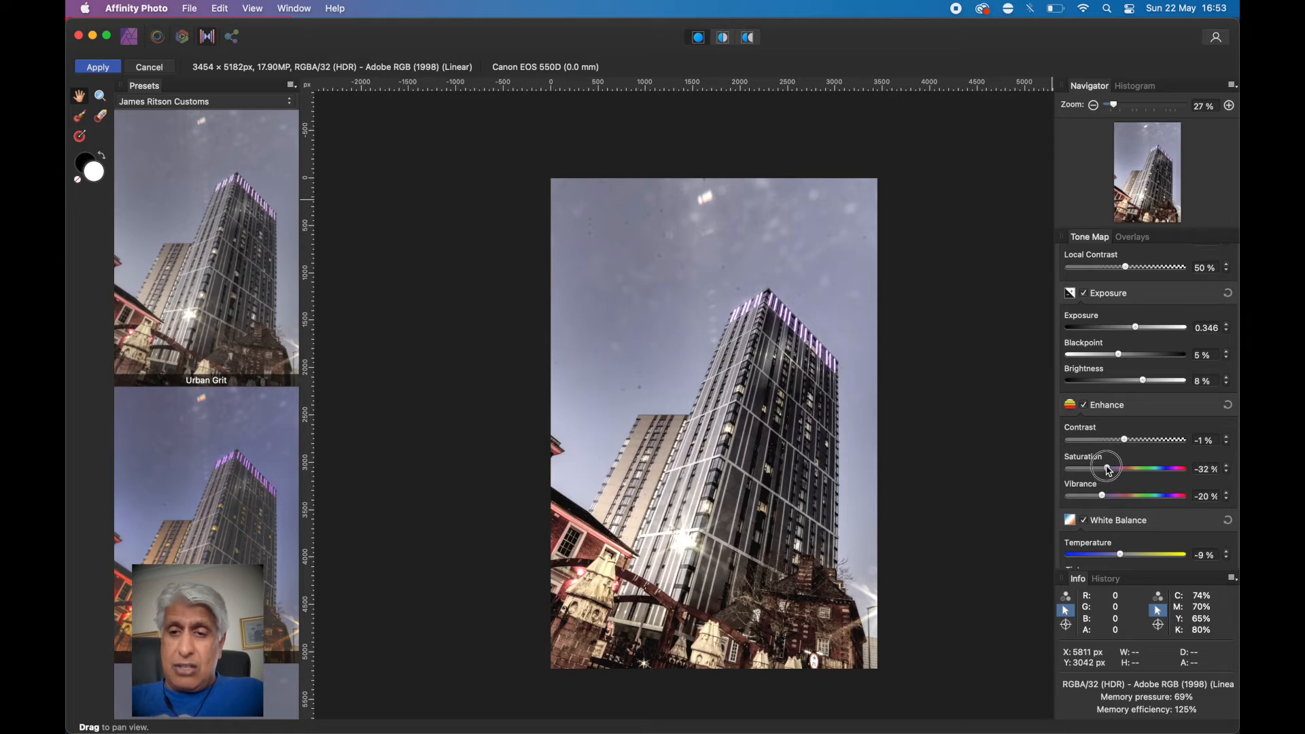
Enable the Shadows & Highlights adjustment and set shadows to -67 % and highlights to 11 %.
scroll(1115, 486, "down", 5)
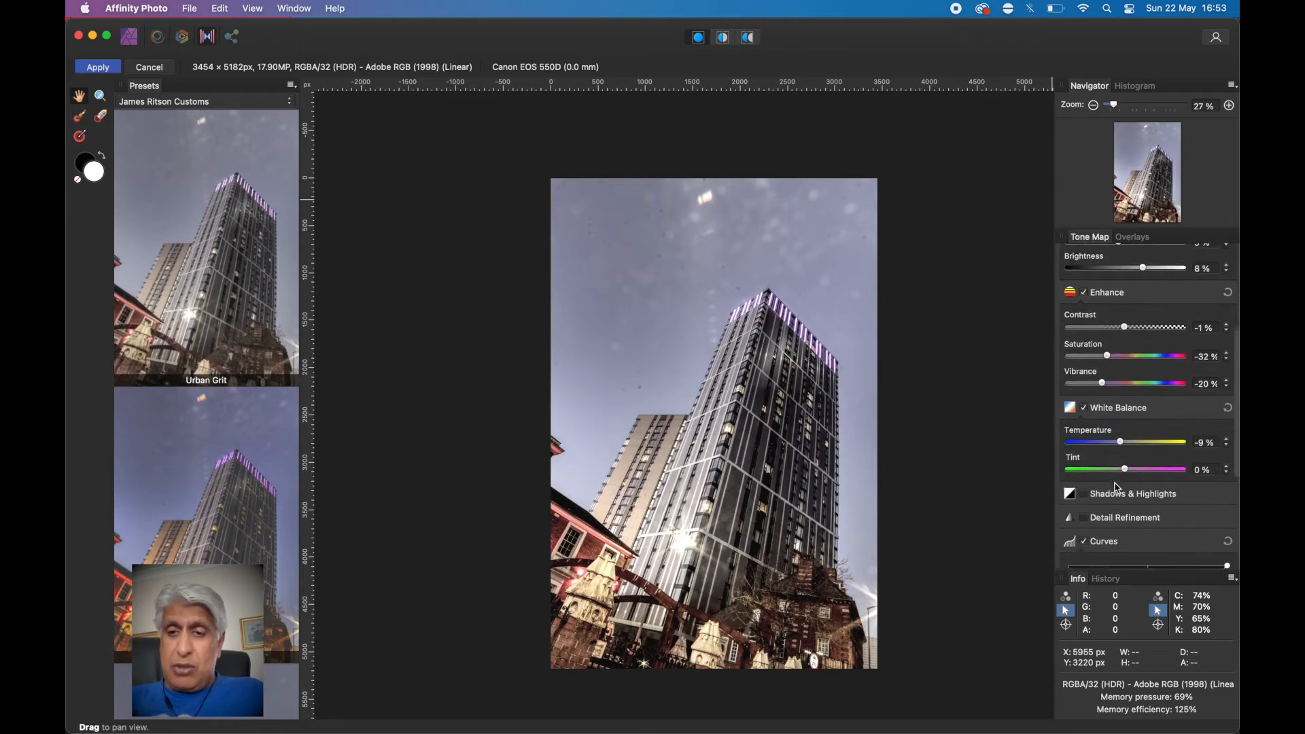
scroll(1118, 488, "down", 5)
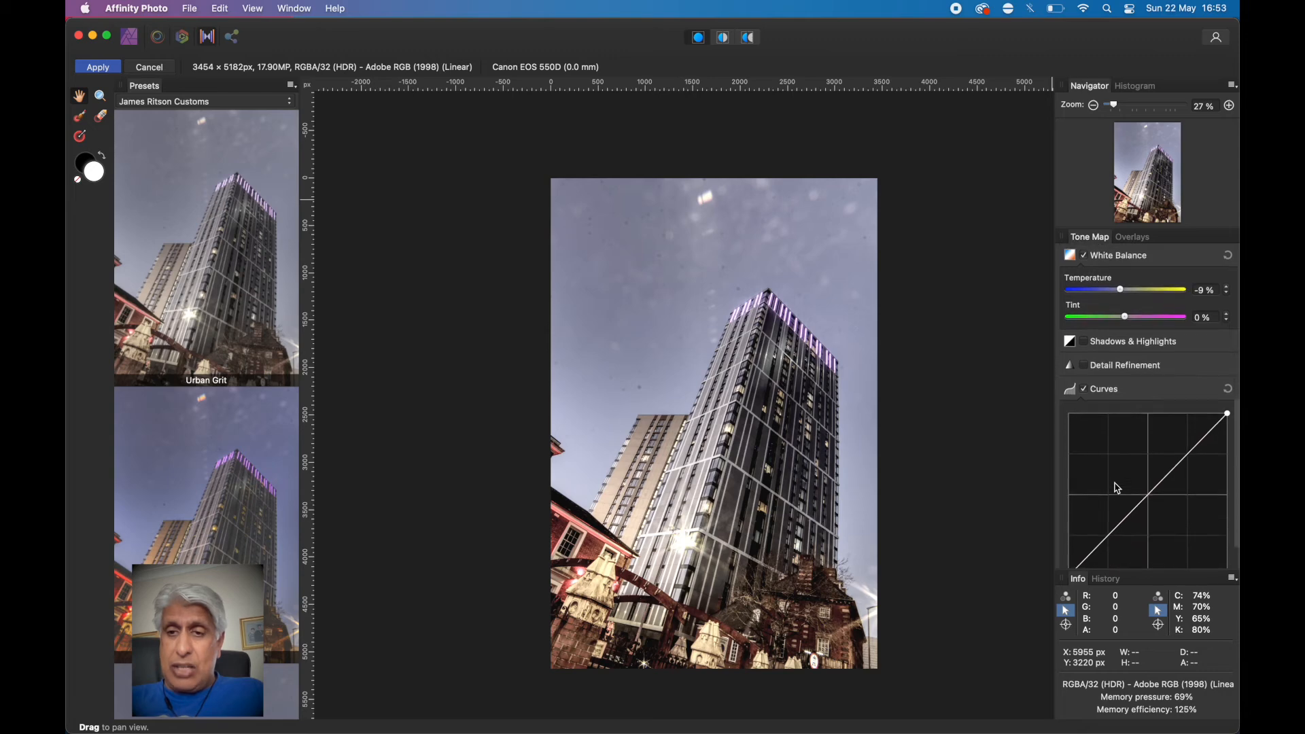
left_click(1088, 346)
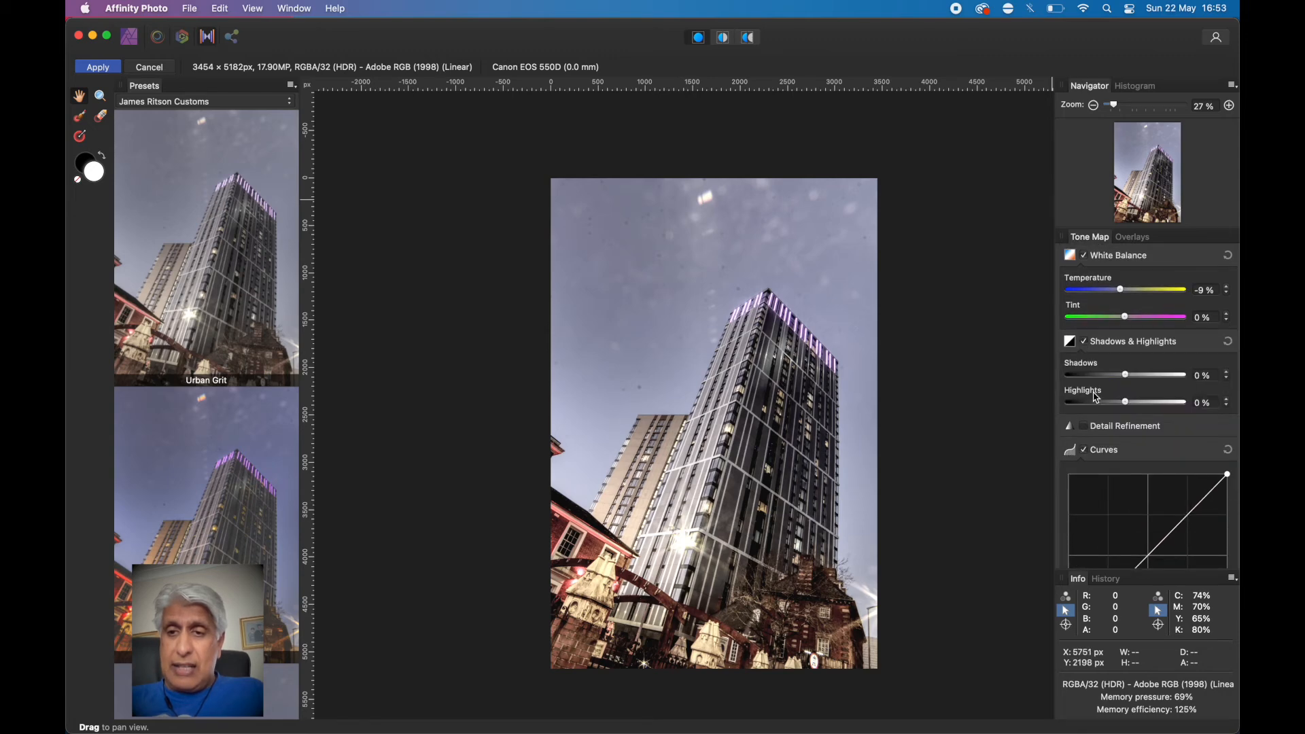
left_click_drag(1126, 378, 1132, 406)
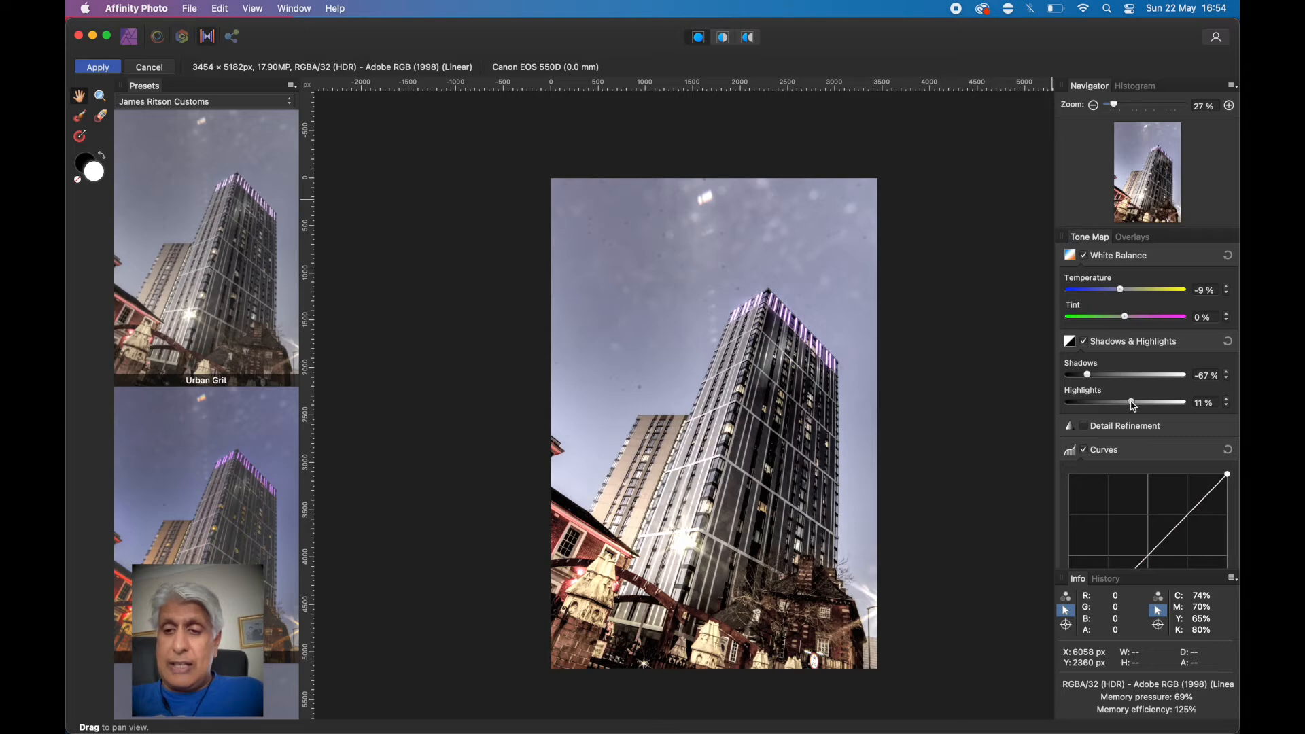
Apply the finished tone mapping to the merged image.
scroll(1137, 484, "down", 3)
scroll(1137, 485, "up", 10)
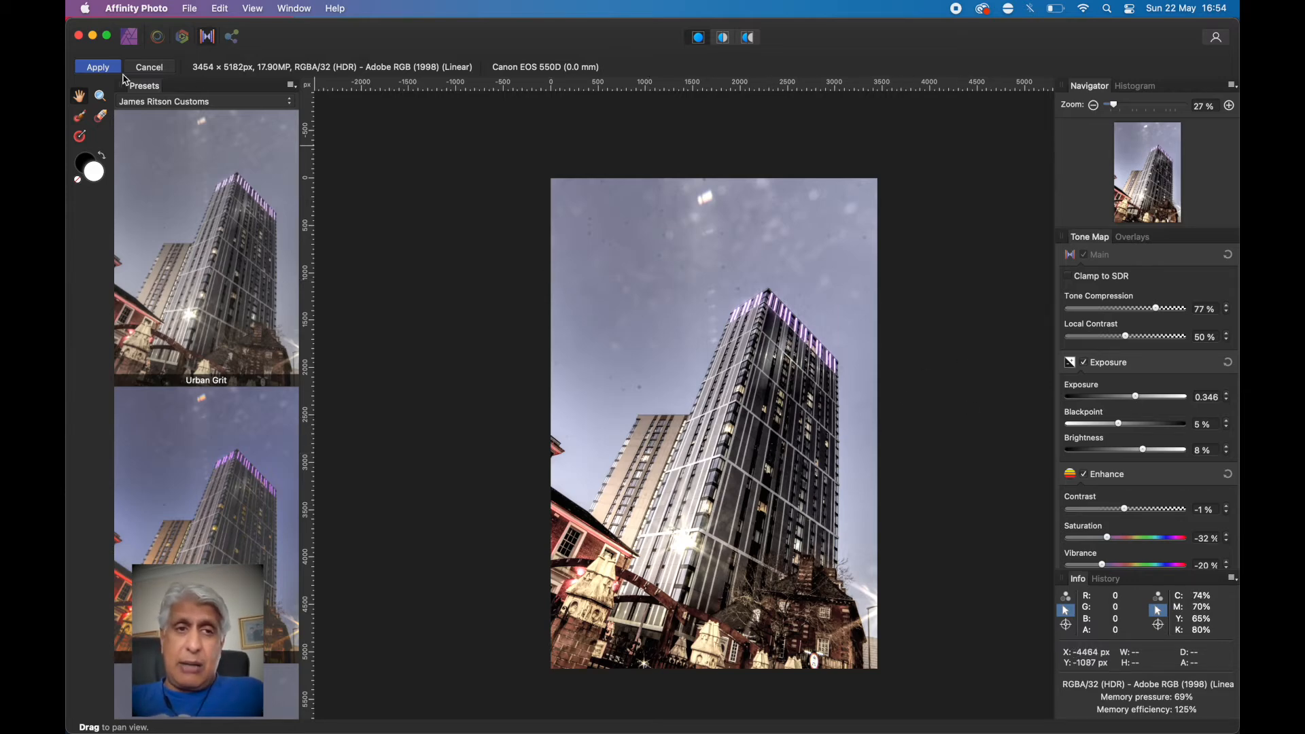
left_click(100, 69)
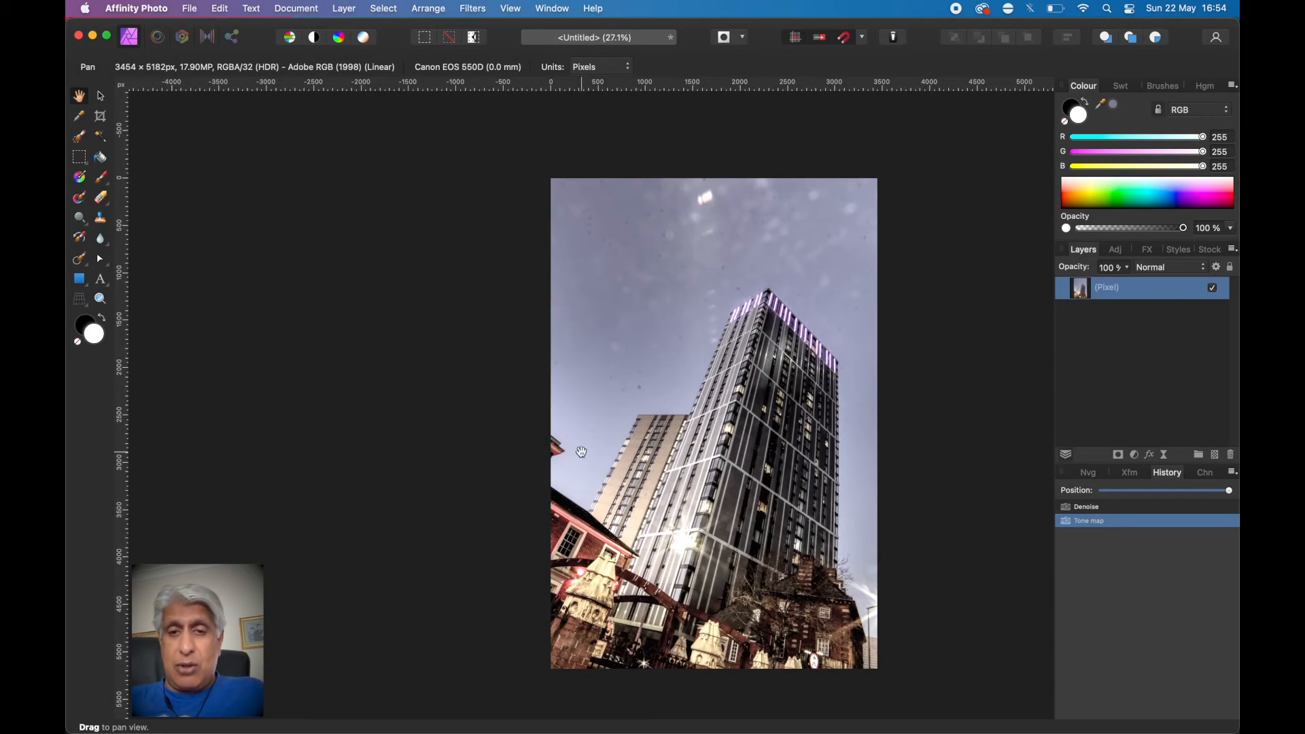
Add a new pixel layer above the image and try to inpaint the pale spots in the upper-right sky.
key("super+0")
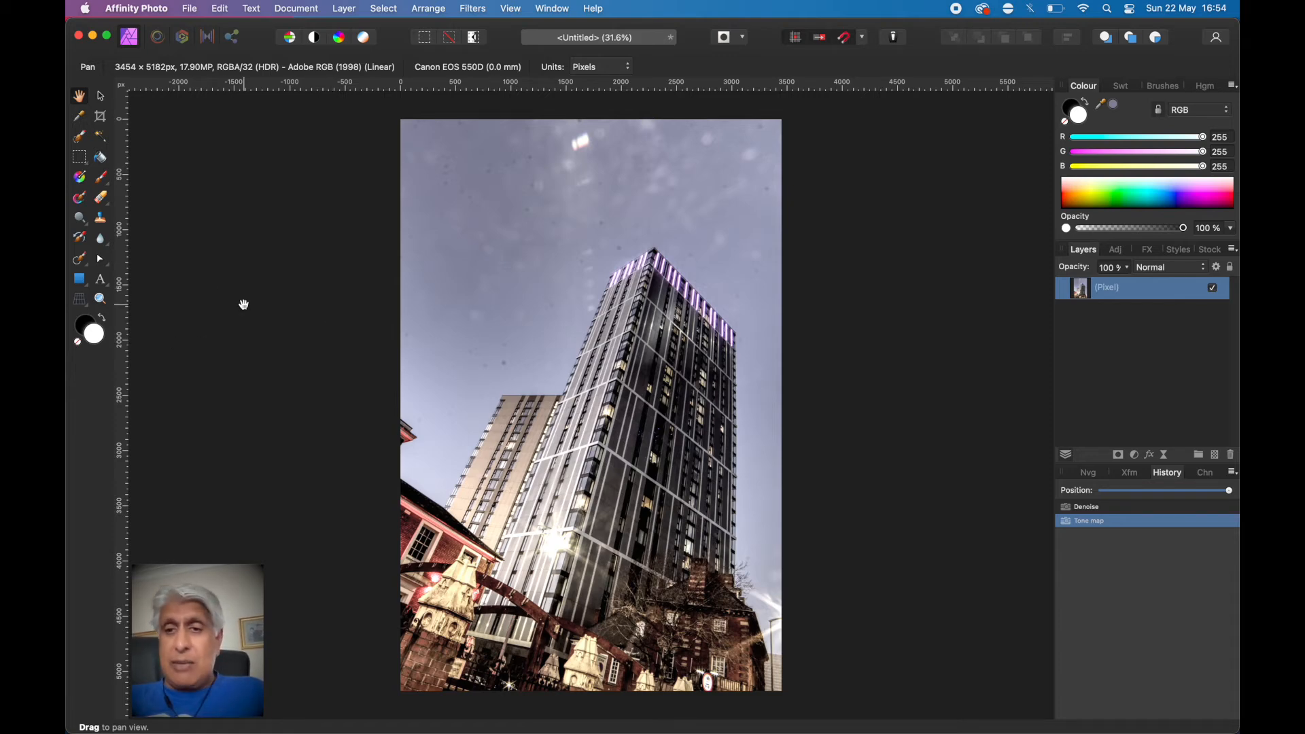
left_click(1216, 456)
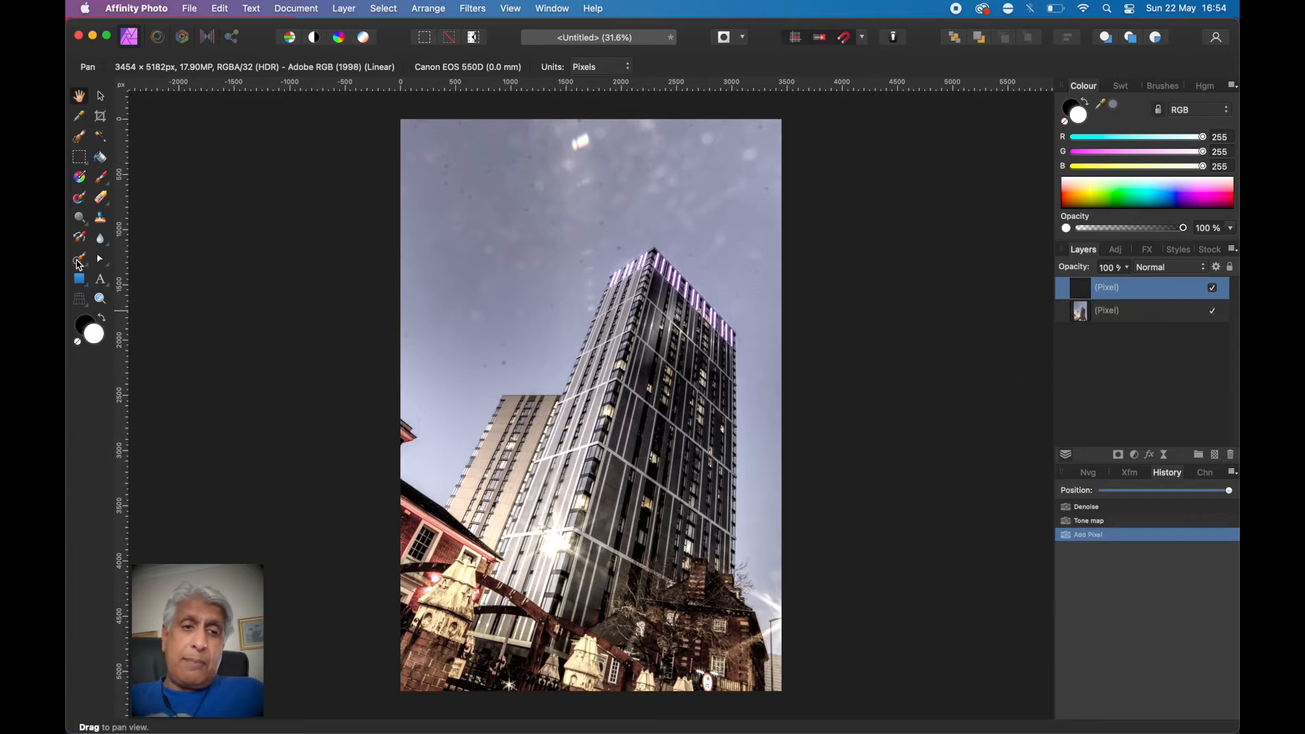
left_click(79, 260)
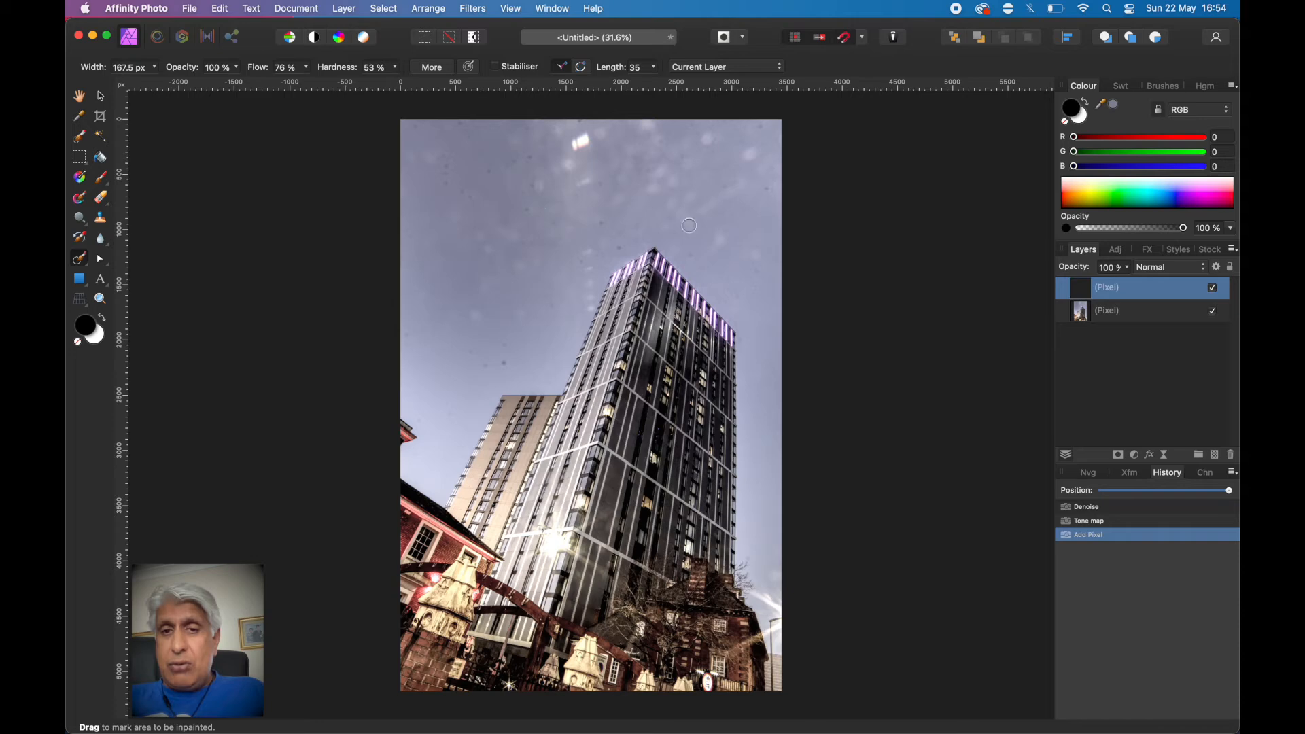
left_click_drag(752, 155, 750, 154)
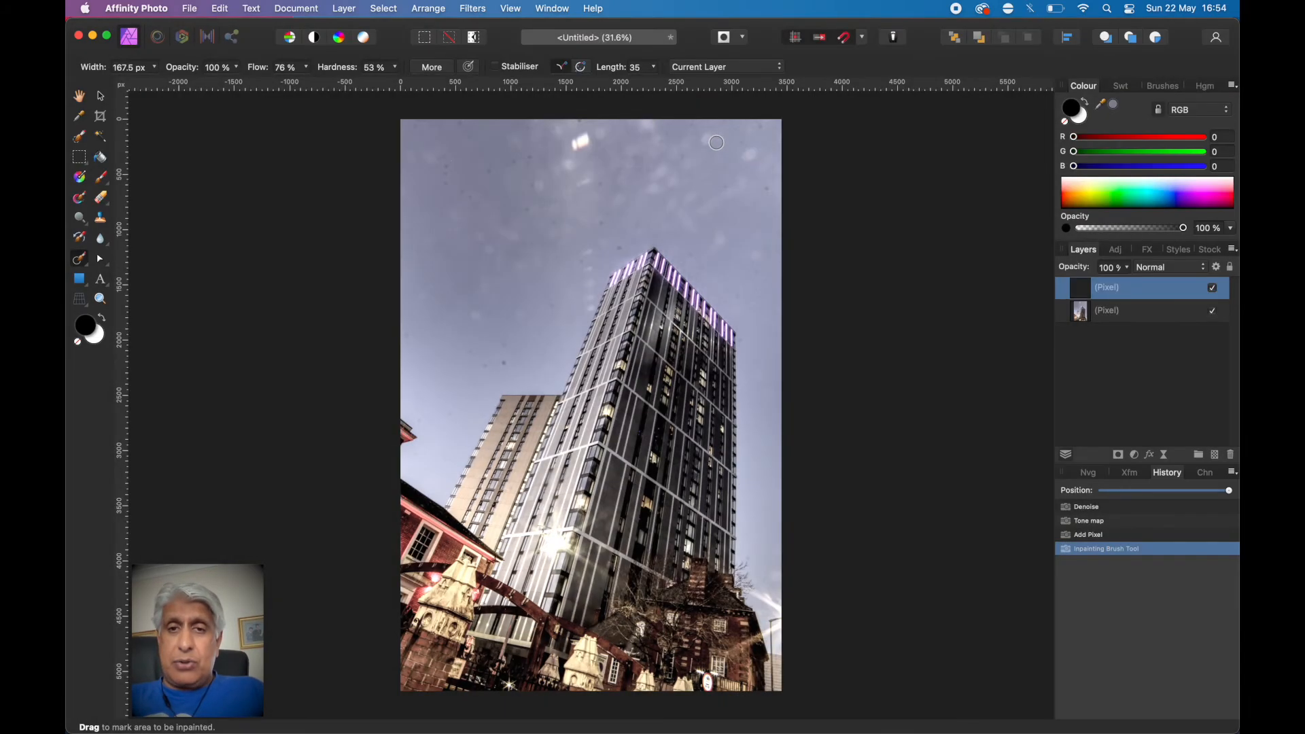
left_click_drag(716, 142, 704, 136)
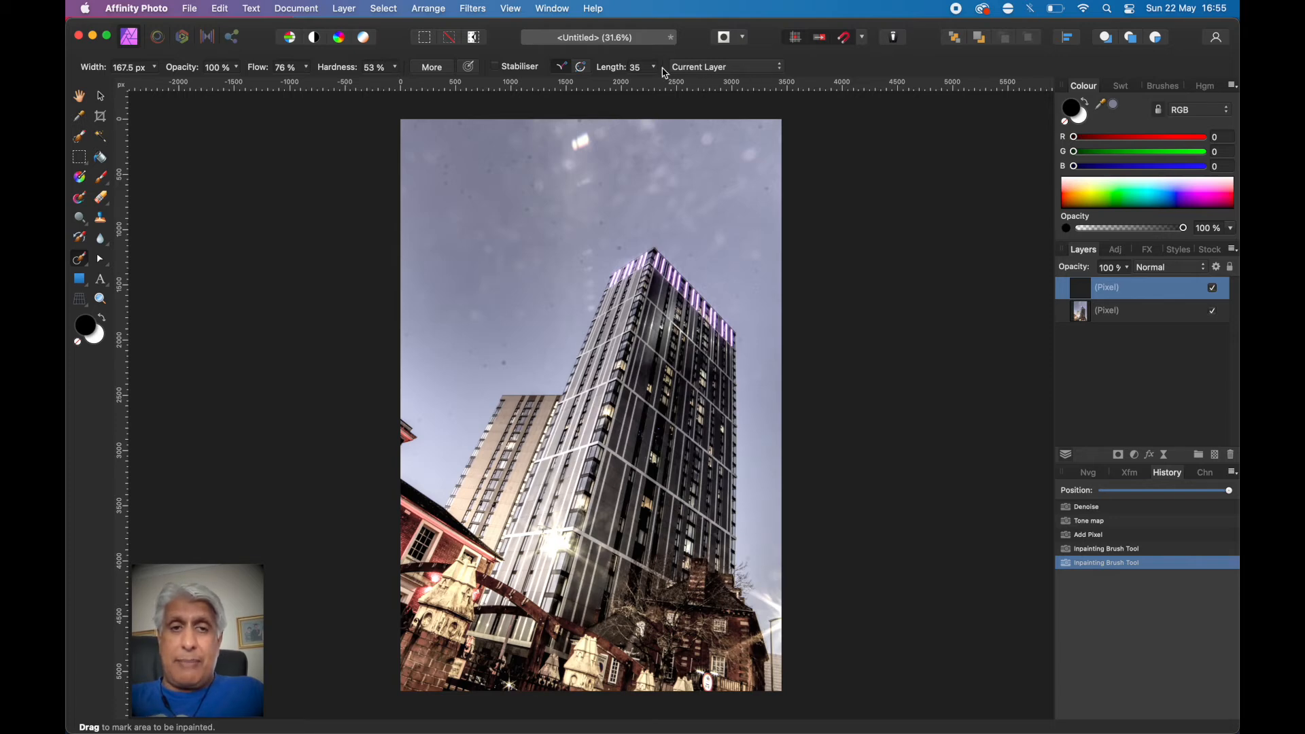
Set the Inpainting Brush to Current Layer & Below and remove the dark spots in the sky above and beside the lower block.
left_click(780, 68)
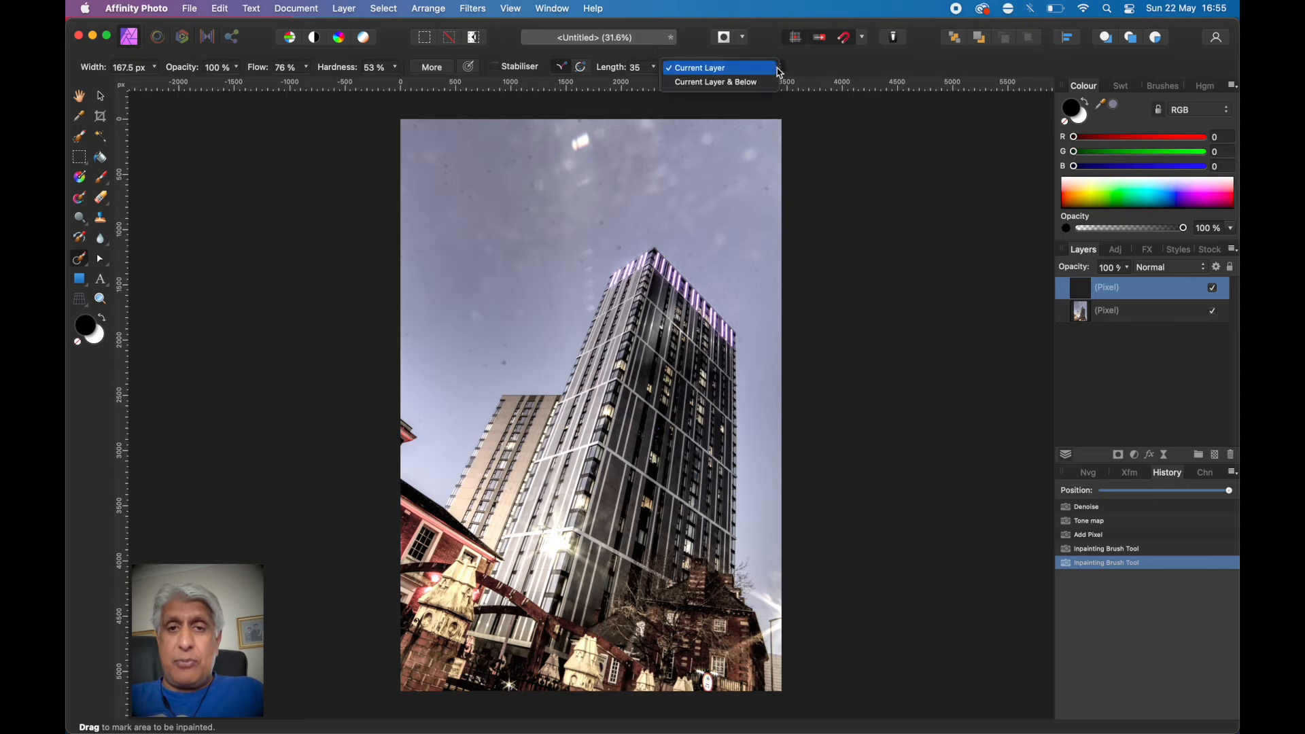
left_click(721, 85)
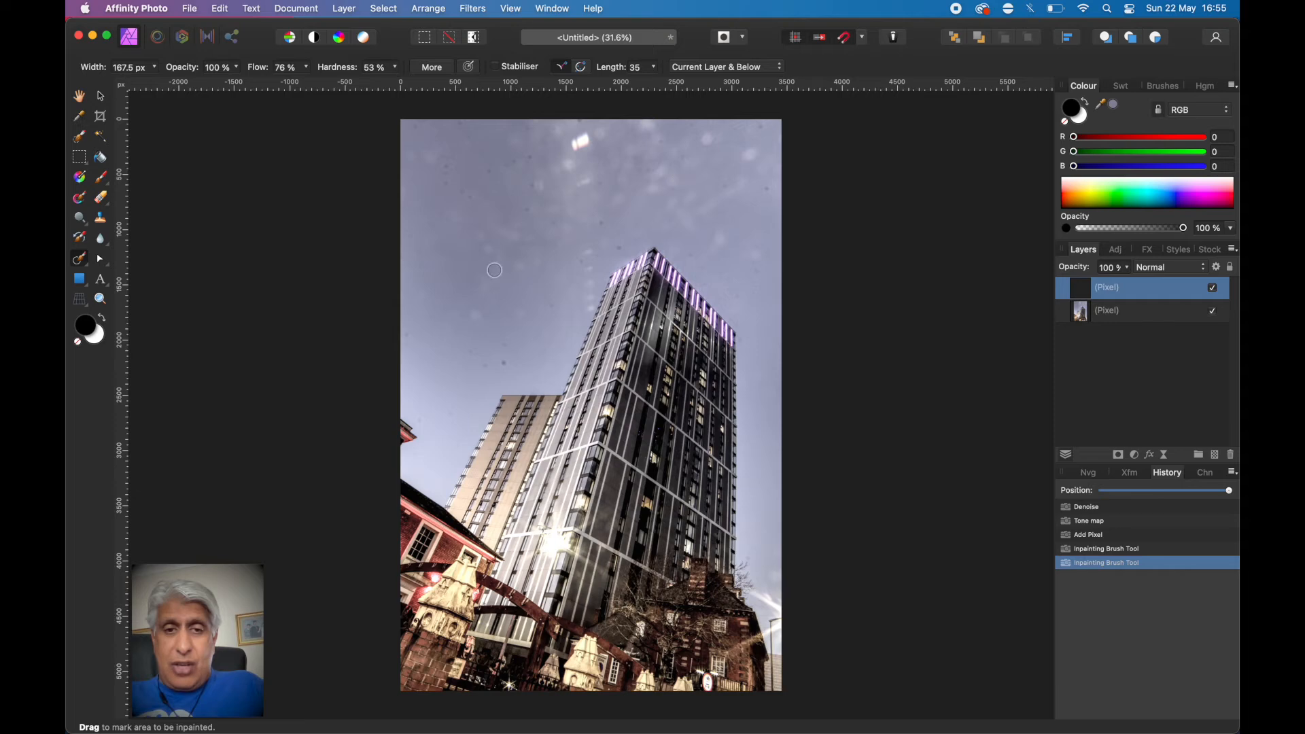
scroll(494, 360, "up", 5)
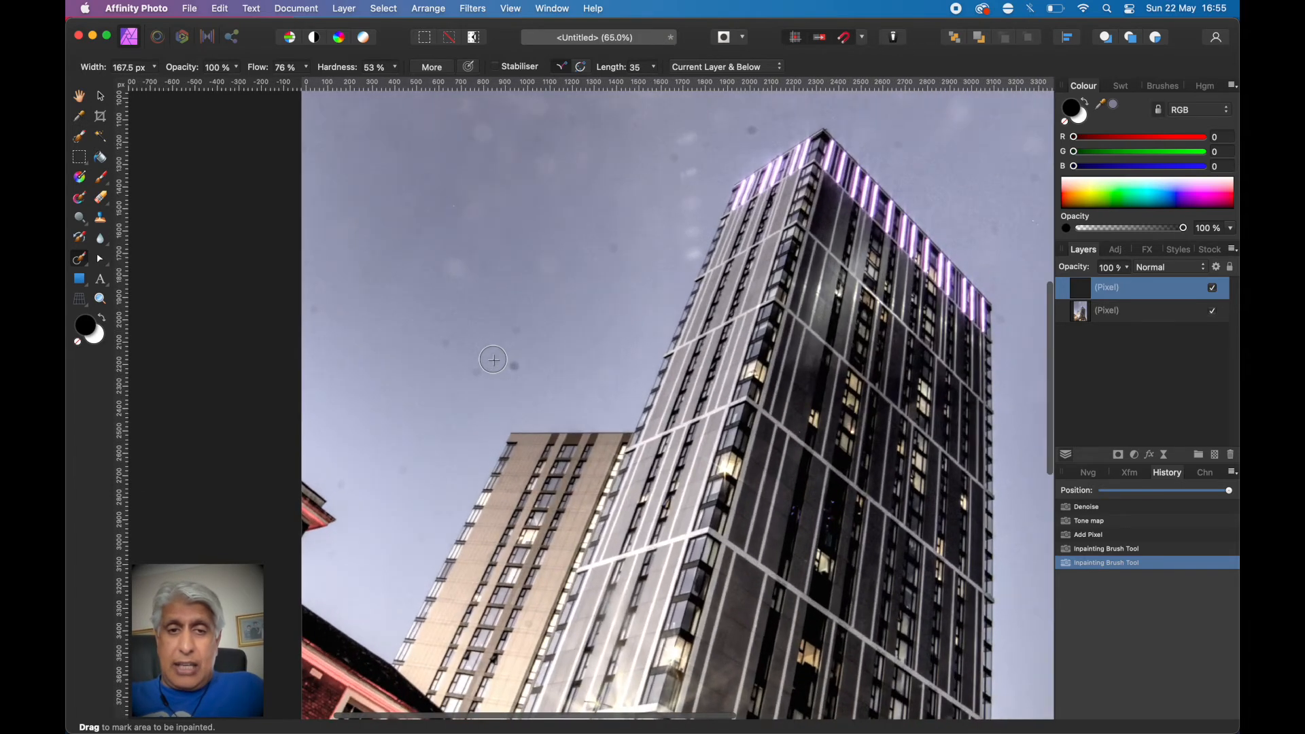
left_click(515, 368)
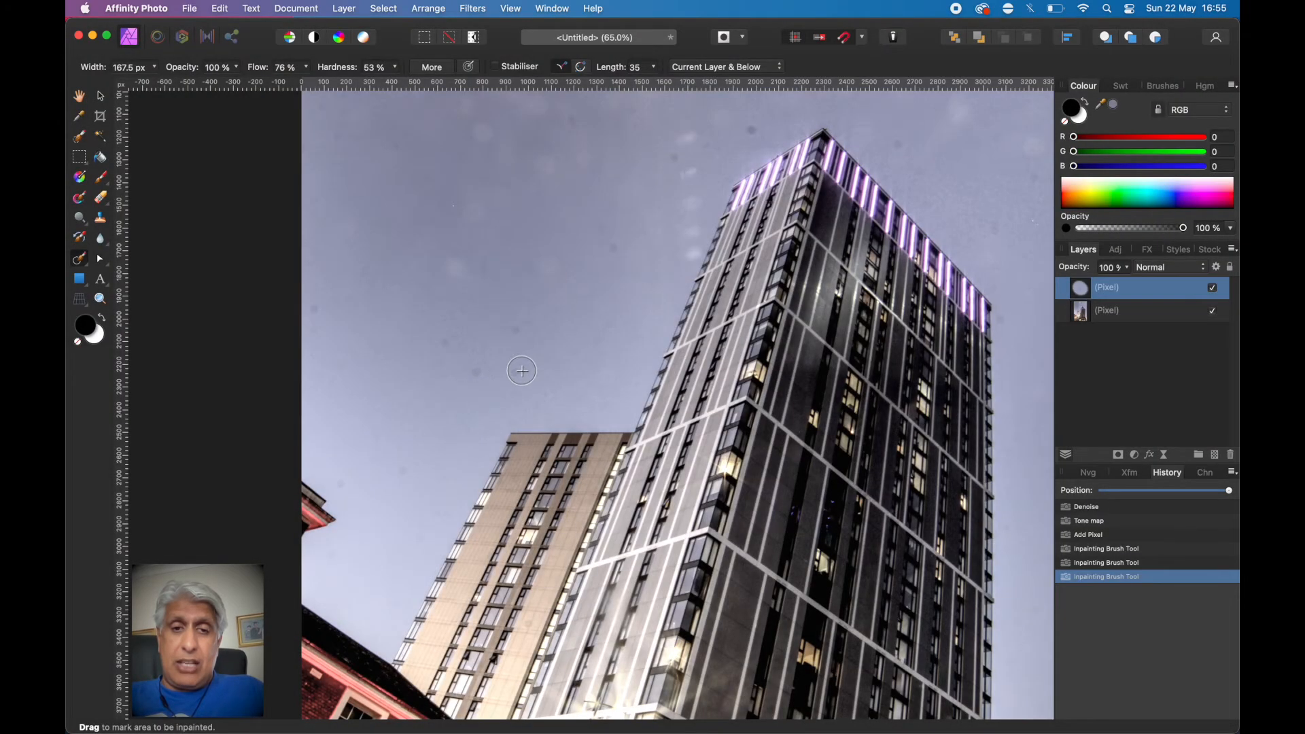
left_click_drag(521, 371, 429, 380)
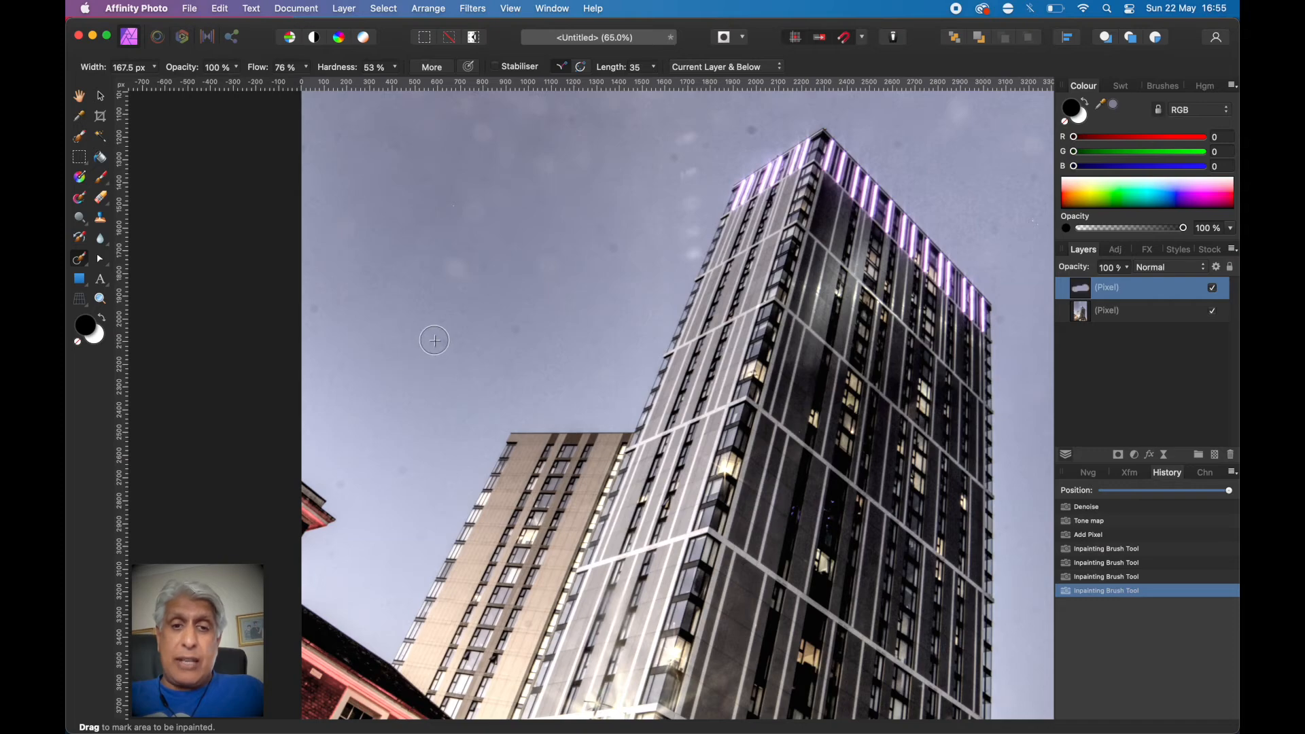
left_click_drag(435, 340, 525, 327)
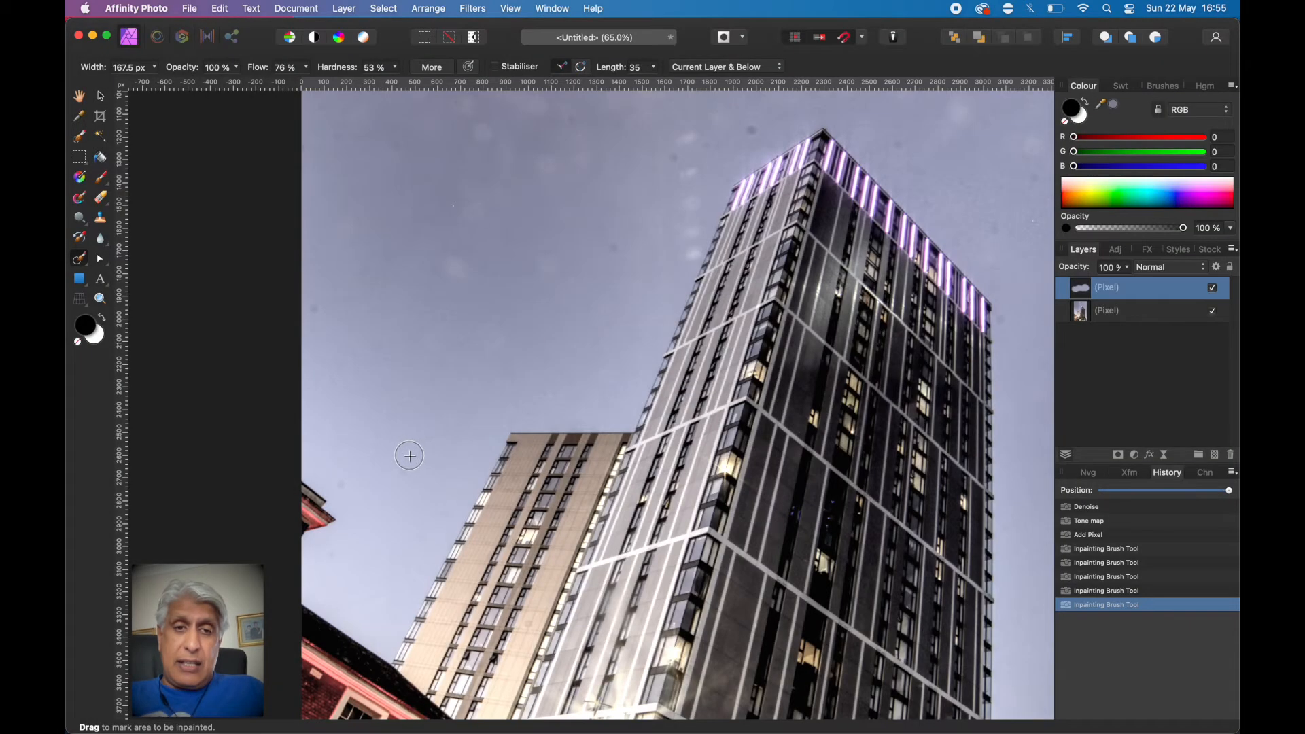
left_click_drag(420, 479, 400, 464)
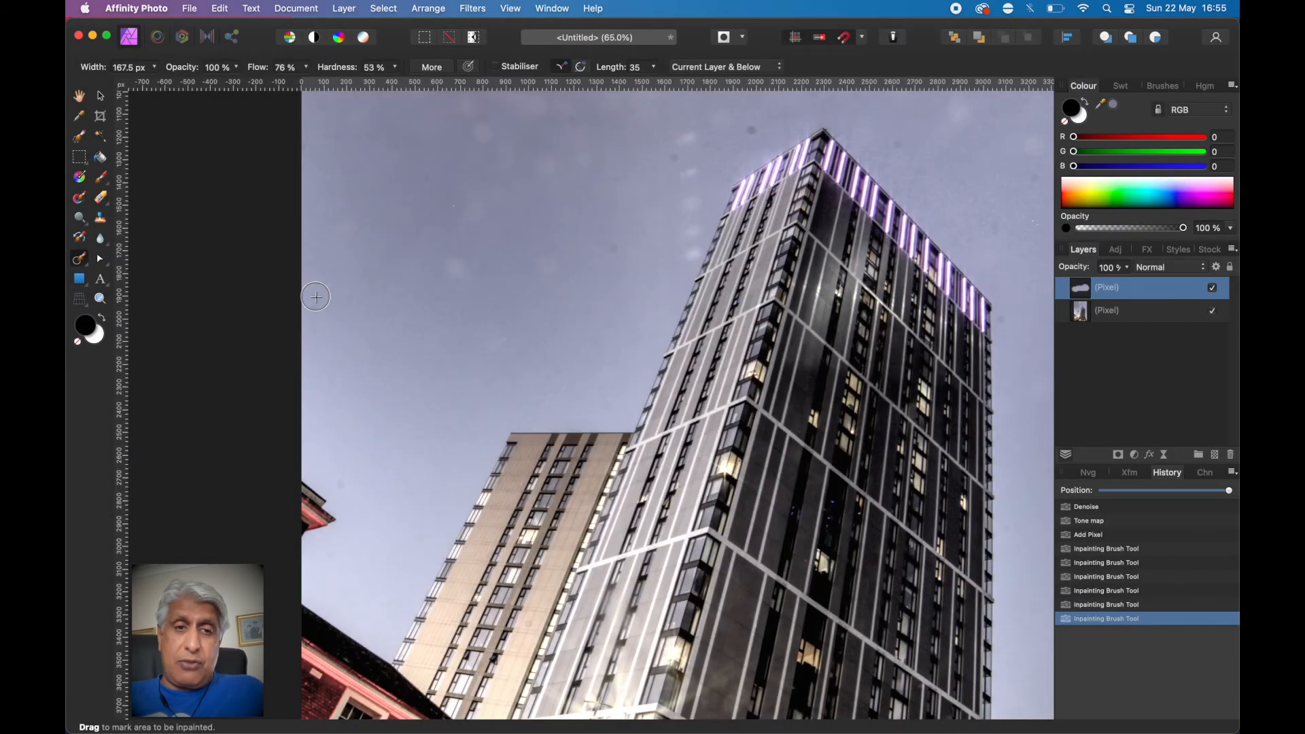
left_click_drag(316, 294, 320, 333)
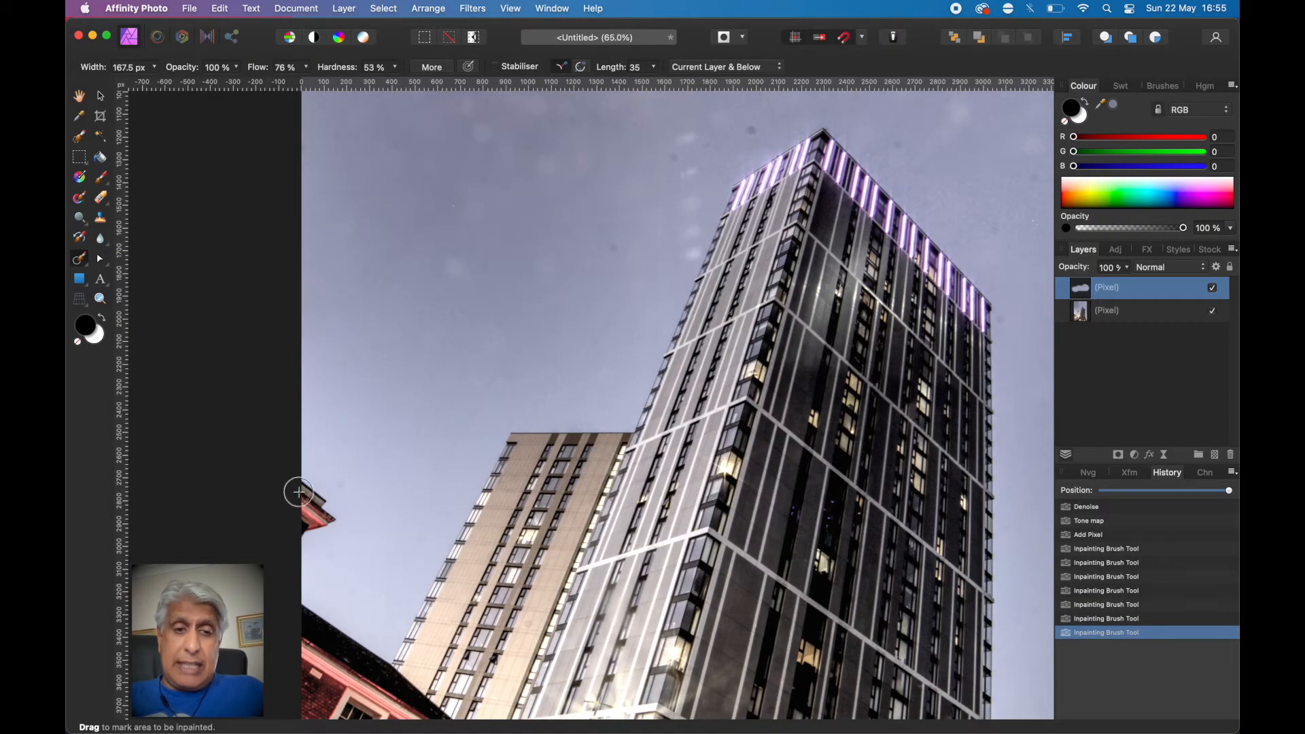
Inpaint the roof fragment at the photo's left edge and the small spot beside it.
mouse_move(305, 469)
left_mouse_down()
mouse_move(317, 509)
mouse_move(302, 501)
mouse_move(335, 526)
mouse_move(290, 547)
mouse_move(334, 509)
mouse_move(307, 486)
mouse_move(320, 518)
left_mouse_up()
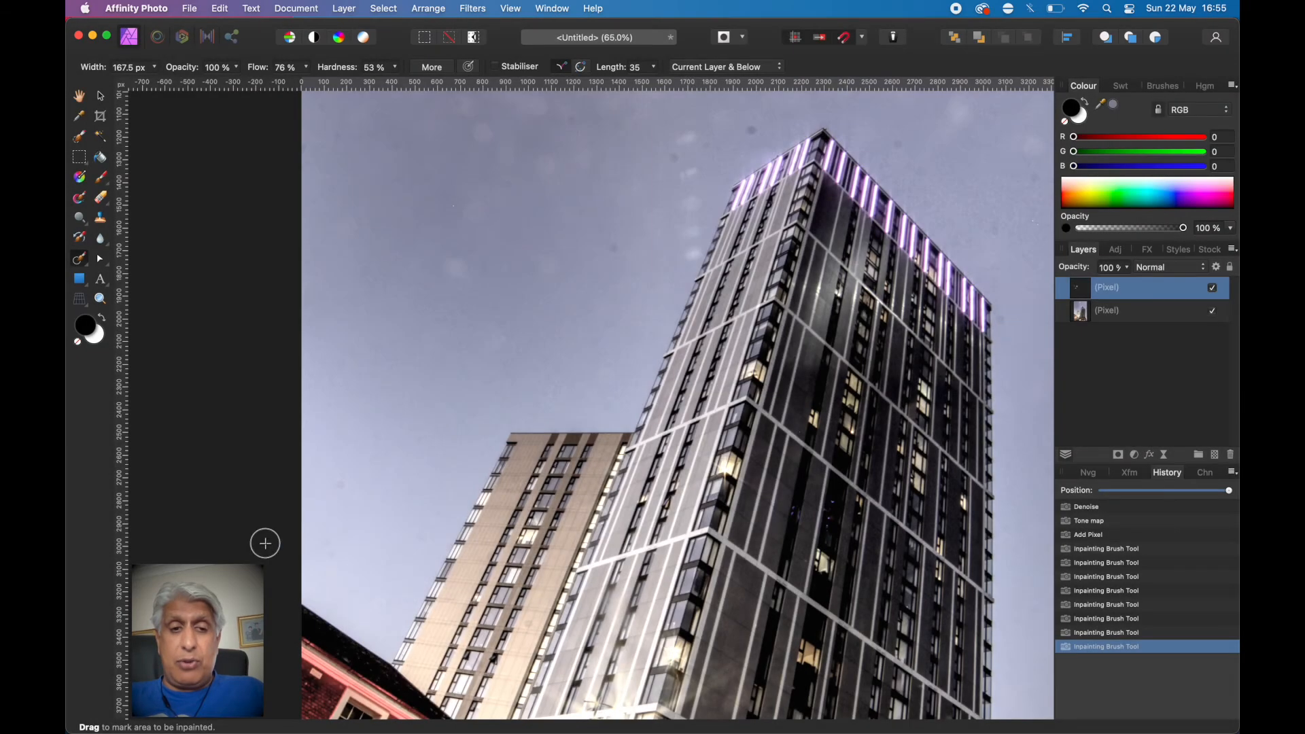
left_click_drag(338, 490, 341, 476)
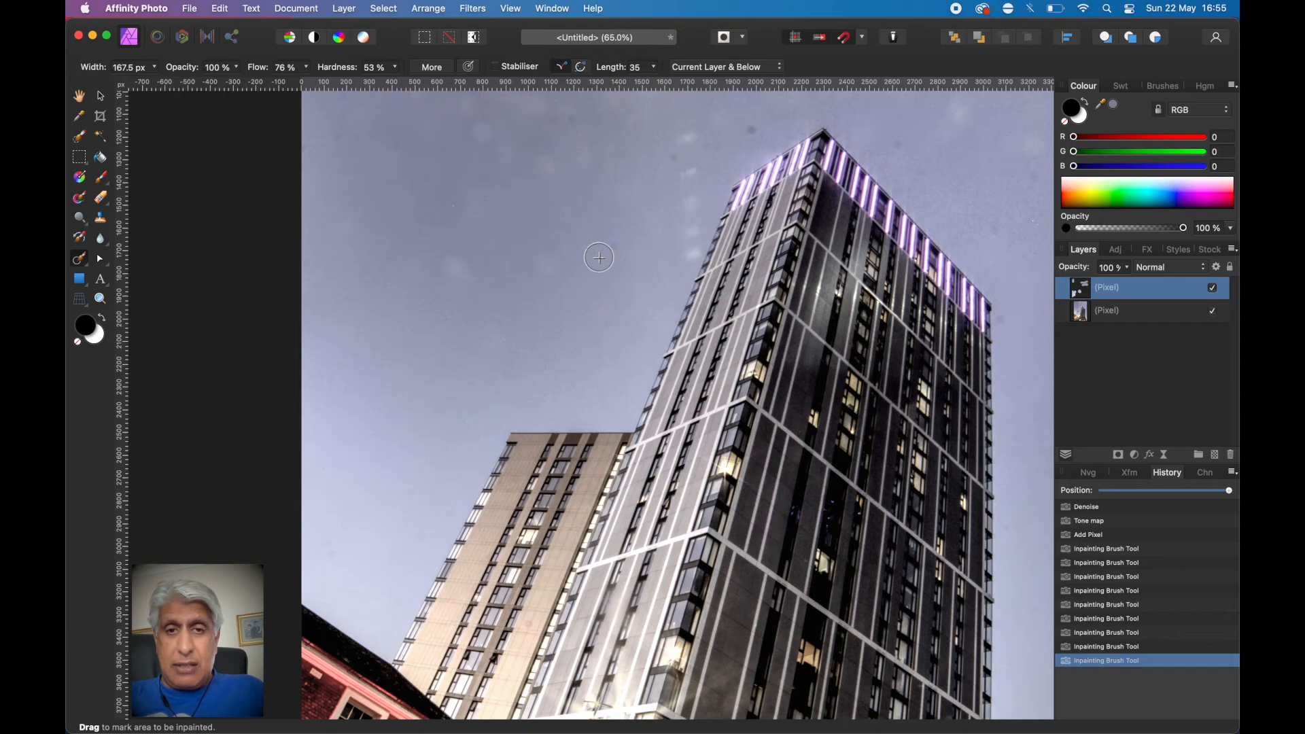
Inpaint the remaining dark and pale spots in the sky on both sides of the tower's top.
left_click_drag(612, 252, 602, 233)
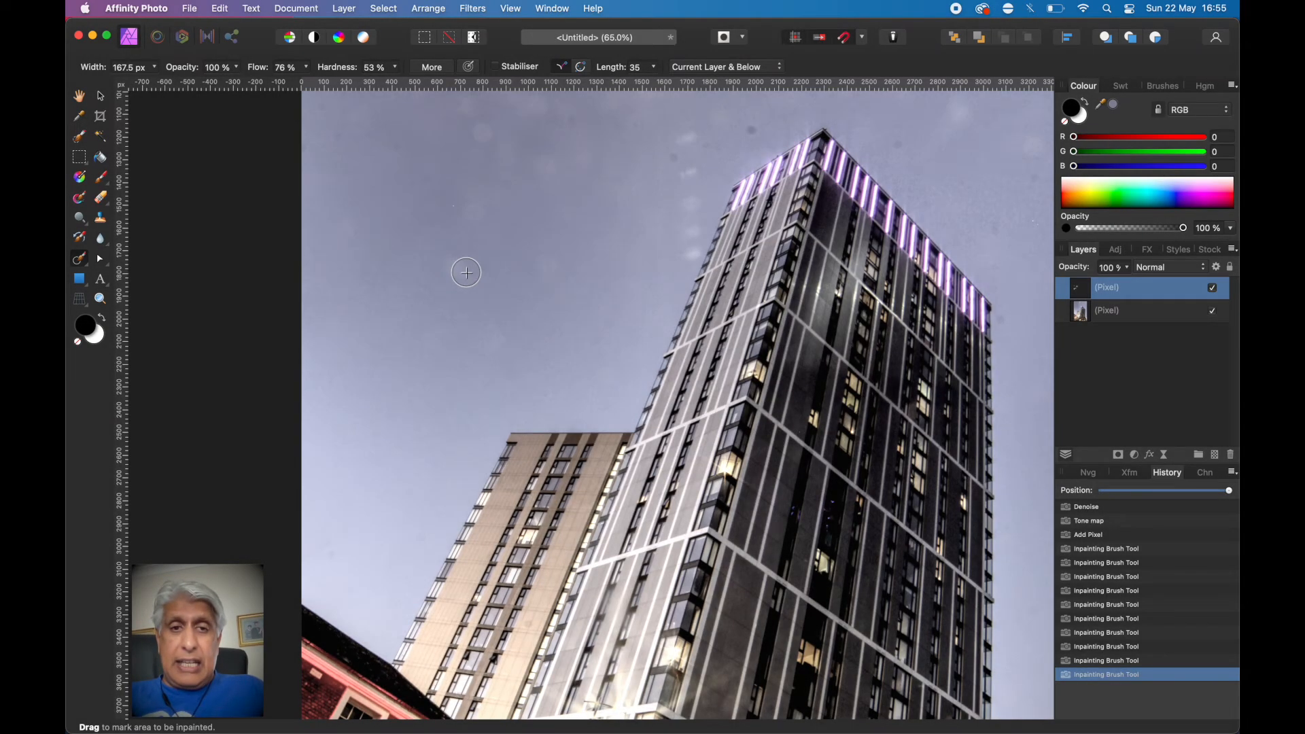
left_click(458, 266)
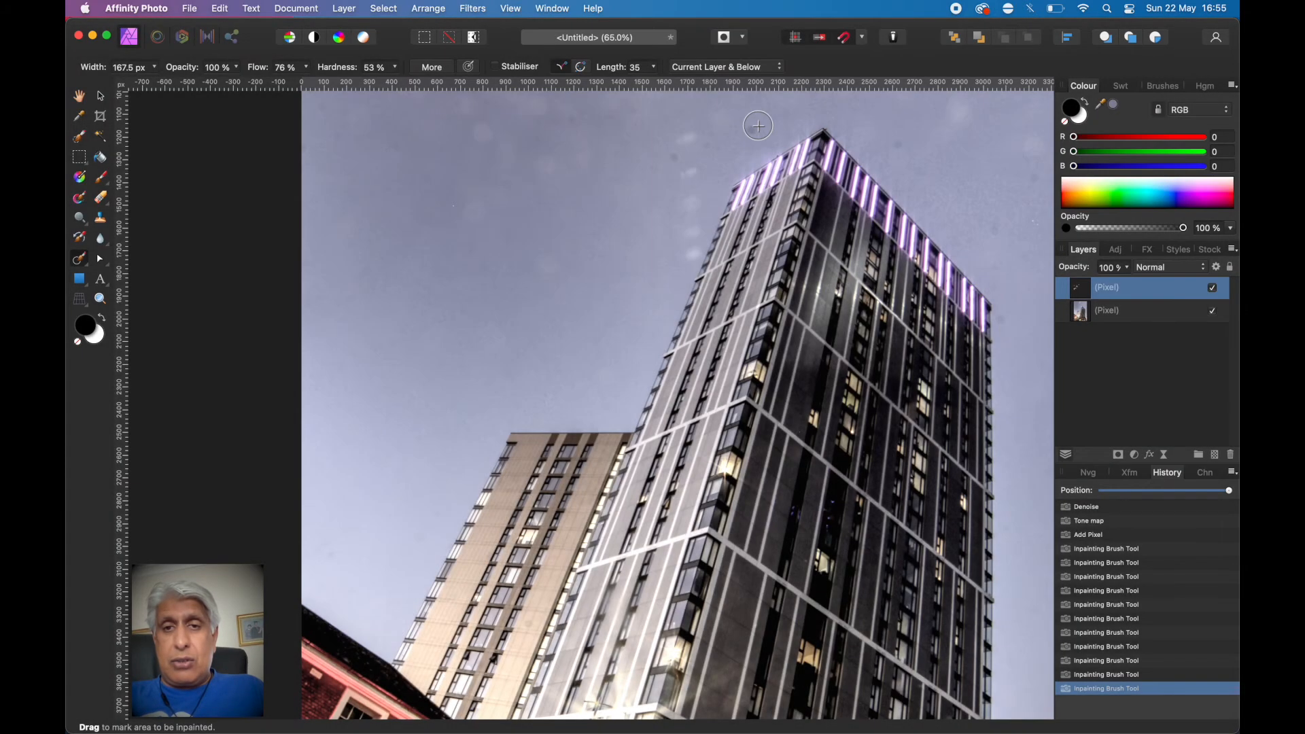
left_click_drag(758, 126, 734, 134)
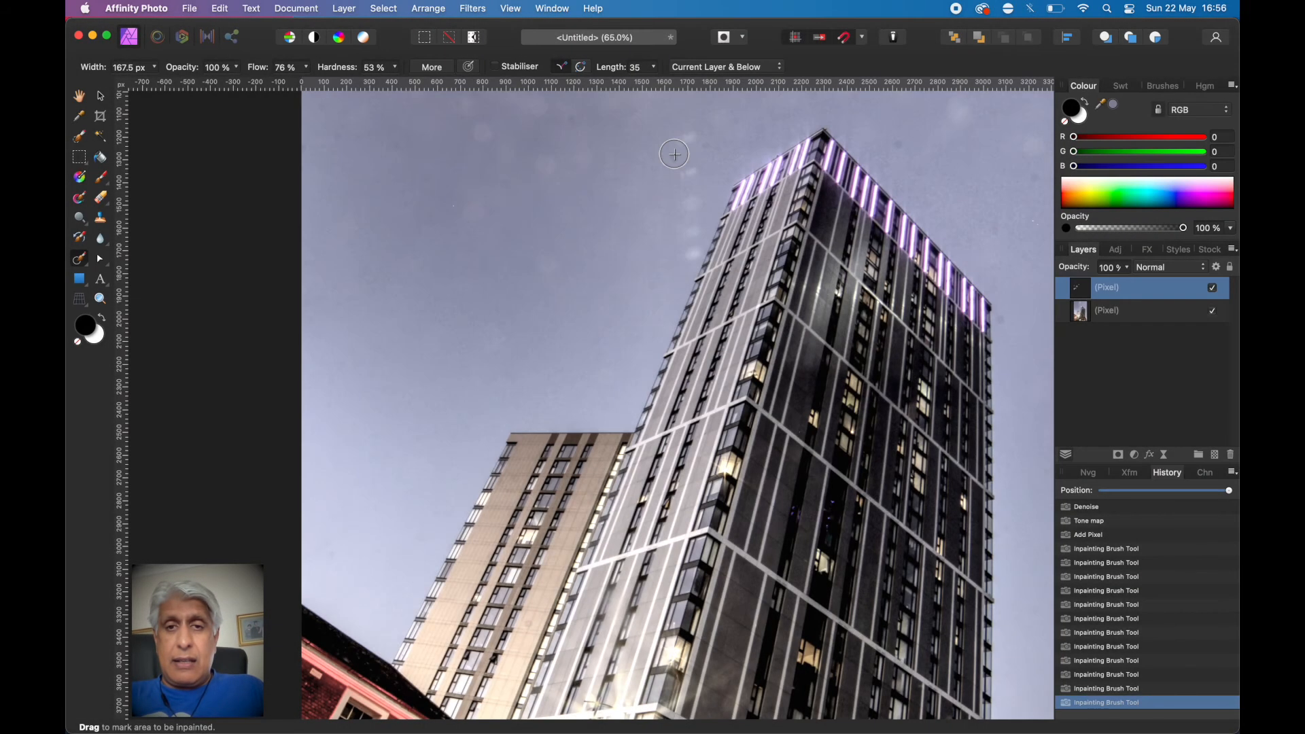
mouse_move(677, 146)
left_mouse_down()
mouse_move(683, 161)
mouse_move(667, 170)
left_mouse_up()
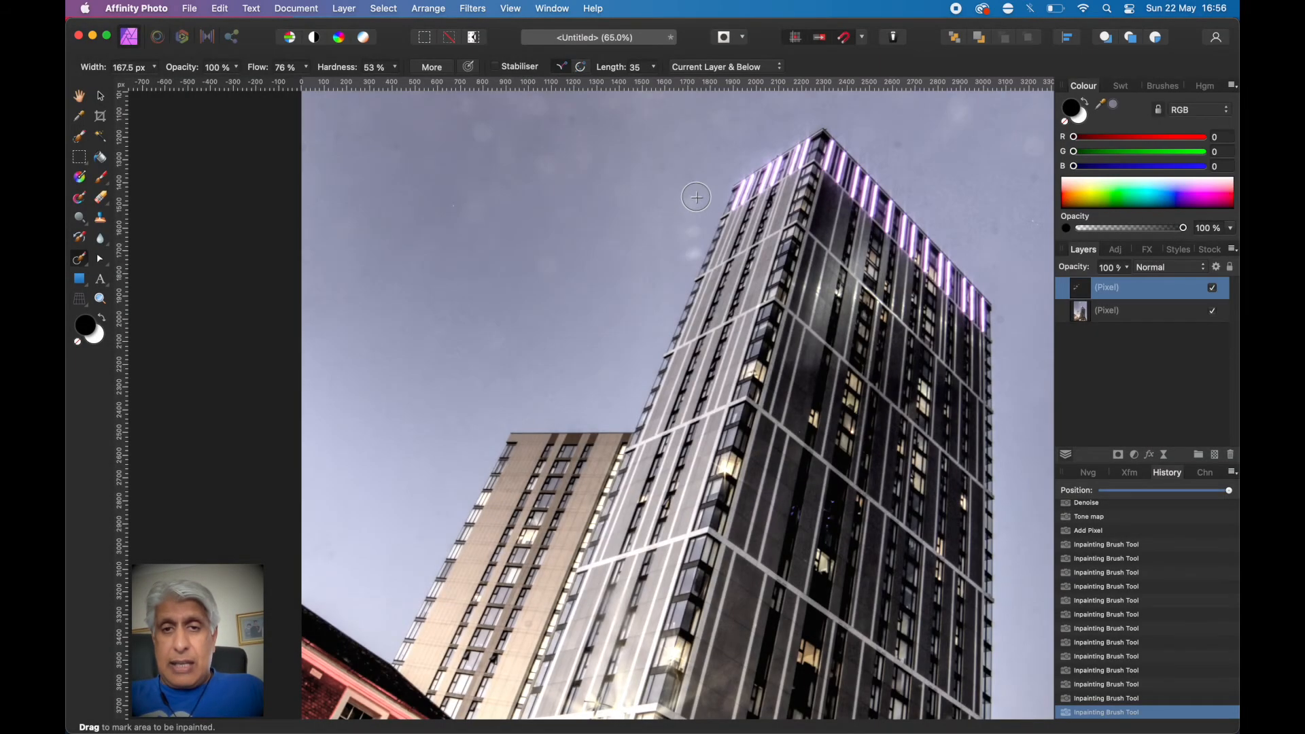
mouse_move(682, 210)
left_mouse_down()
mouse_move(694, 200)
mouse_move(663, 222)
mouse_move(666, 250)
mouse_move(650, 255)
left_mouse_up()
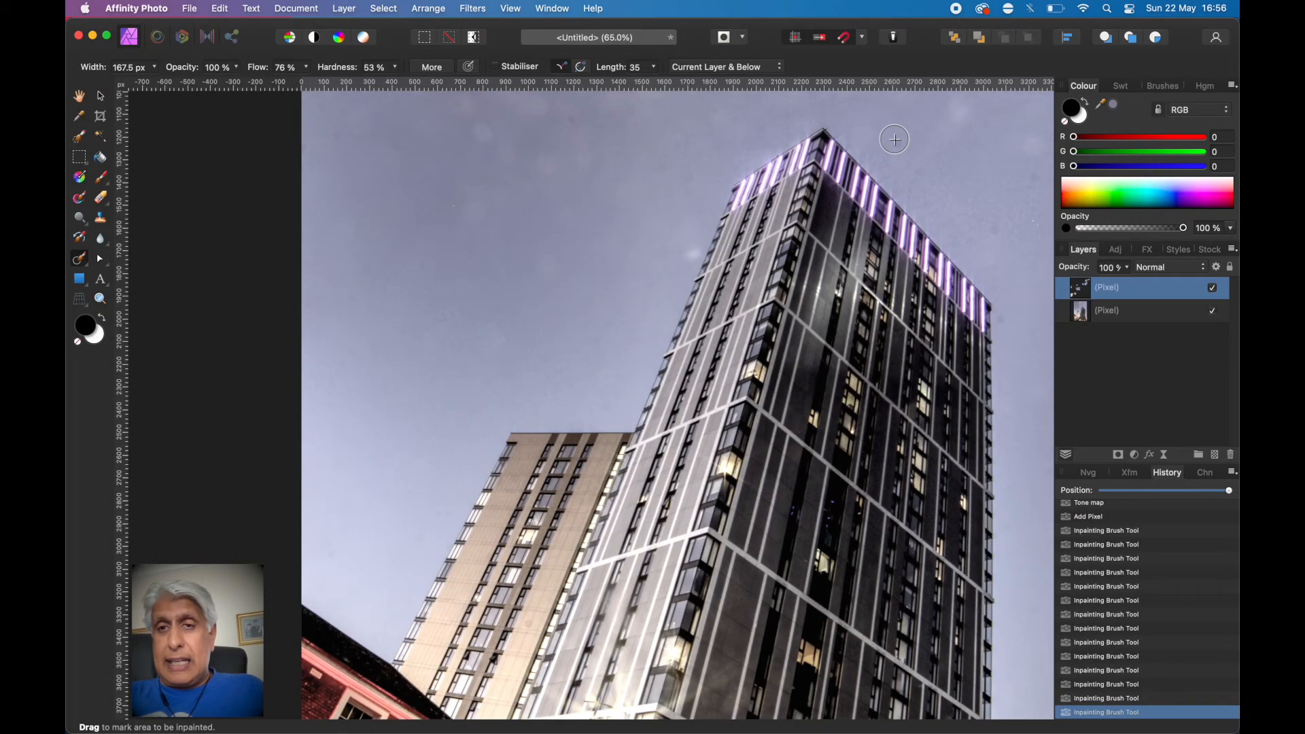
mouse_move(893, 142)
left_mouse_down()
mouse_move(952, 136)
mouse_move(969, 102)
left_mouse_up()
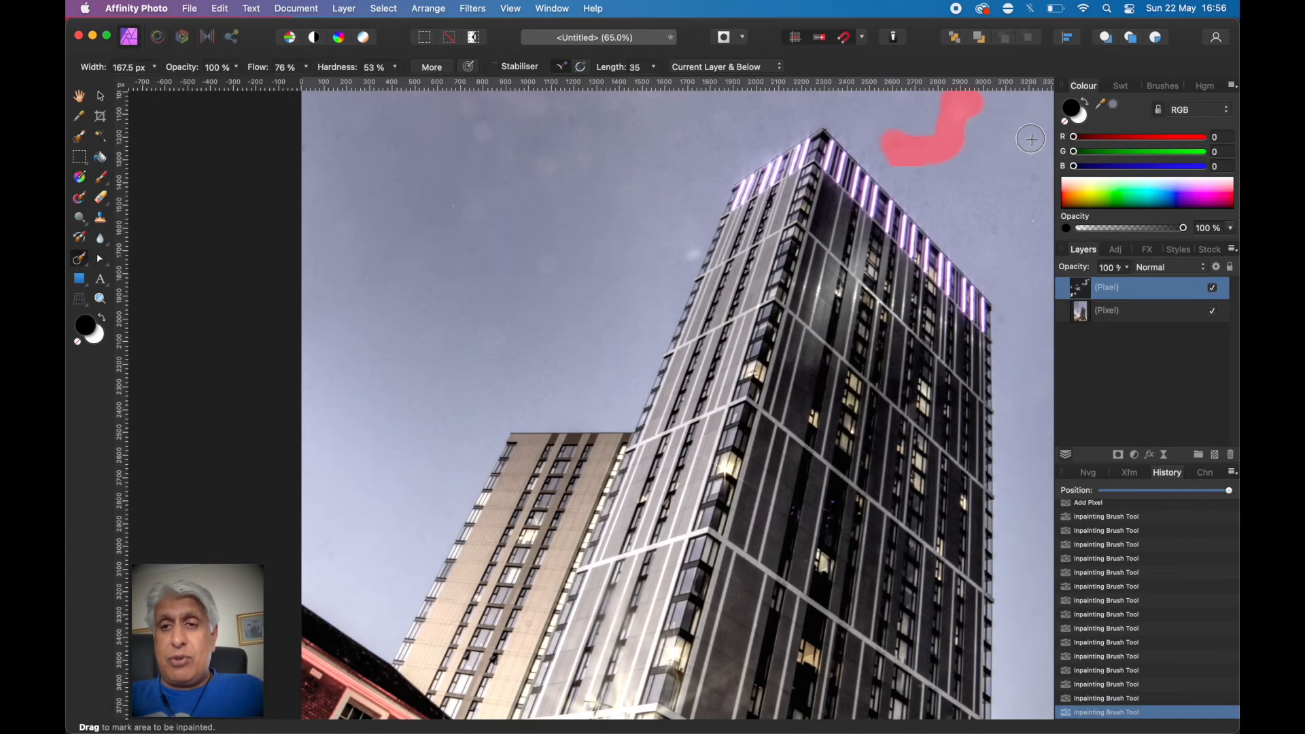
mouse_move(1033, 136)
left_mouse_down()
mouse_move(1023, 209)
mouse_move(983, 235)
left_mouse_up()
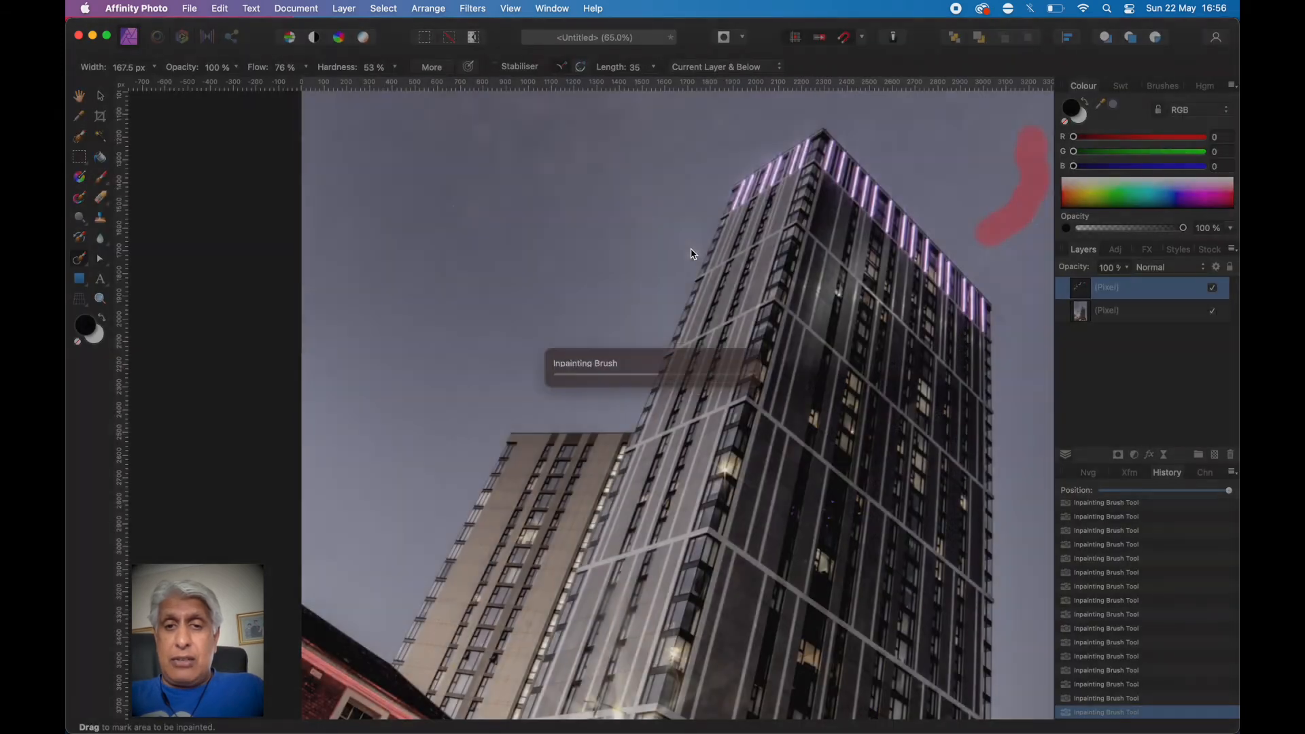
Reduce the Inpainting Brush width to 74.3 px and remove the pale spot close to the tower's left edge.
scroll(696, 249, "up", 10)
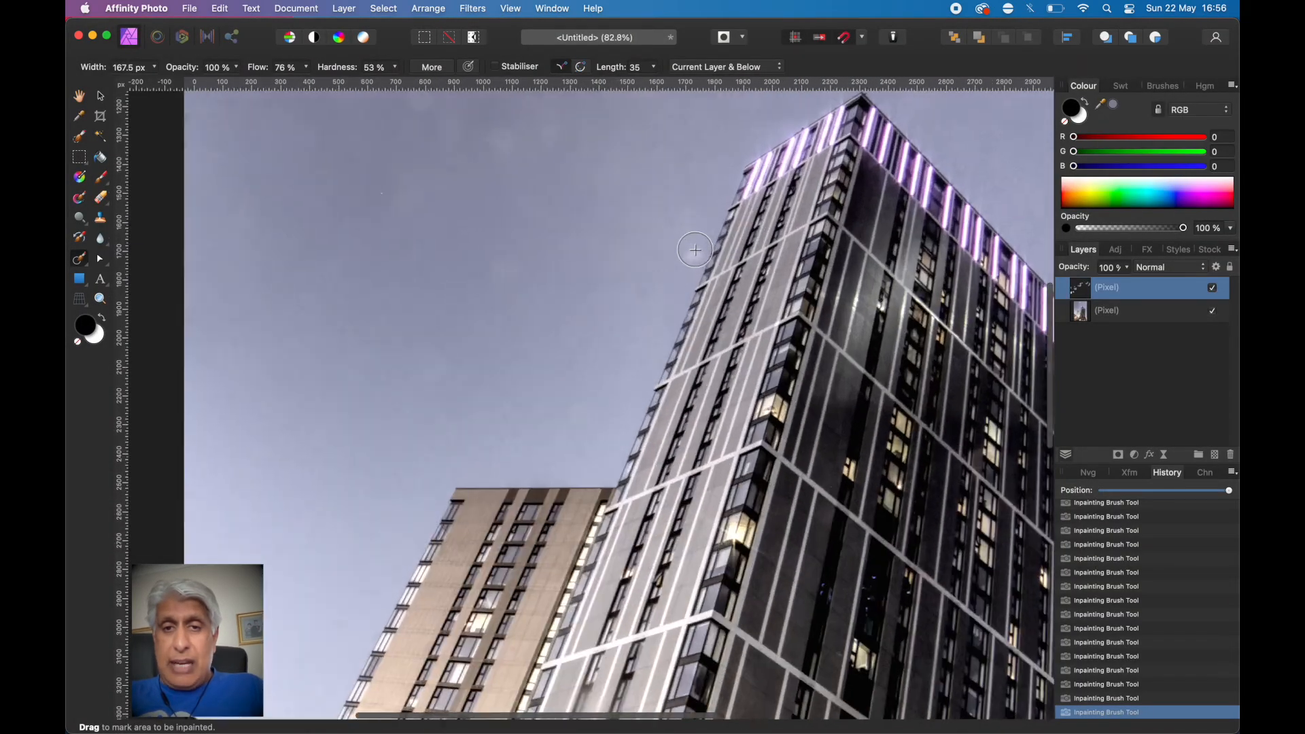
key("bracketleft")
key("bracketleft")
key("bracketleft")
mouse_move(668, 259)
left_mouse_down()
mouse_move(707, 250)
mouse_move(683, 258)
mouse_move(684, 273)
left_mouse_up()
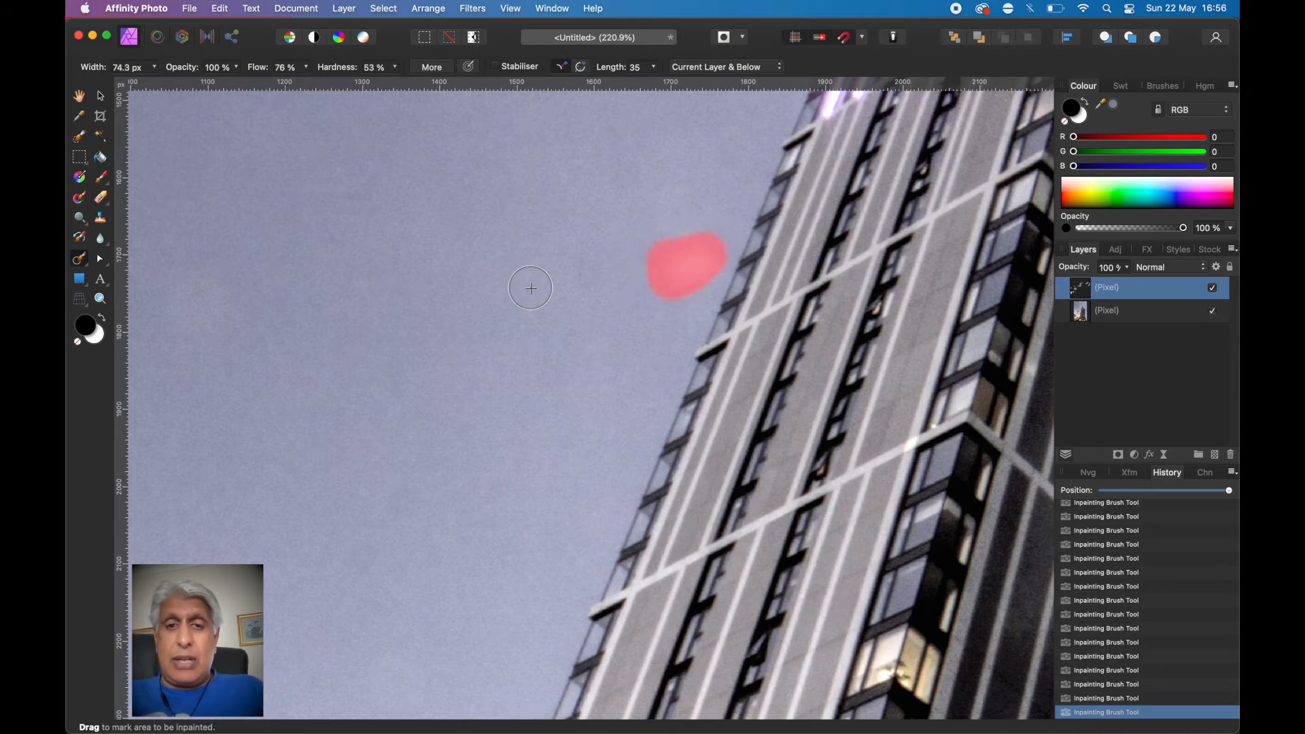
Inpaint the clusters of dark spots scattered across the sky in the photo's upper-left area.
scroll(531, 289, "down", 10)
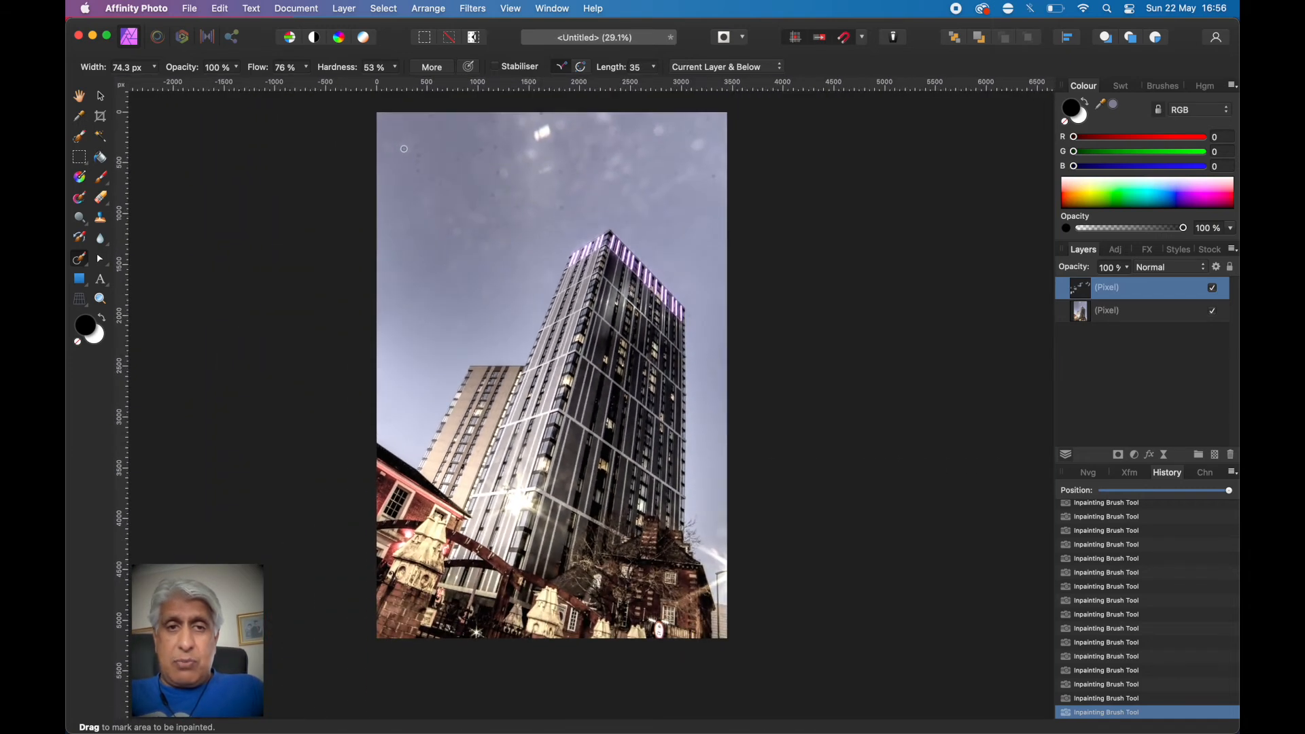
scroll(409, 148, "up", 8)
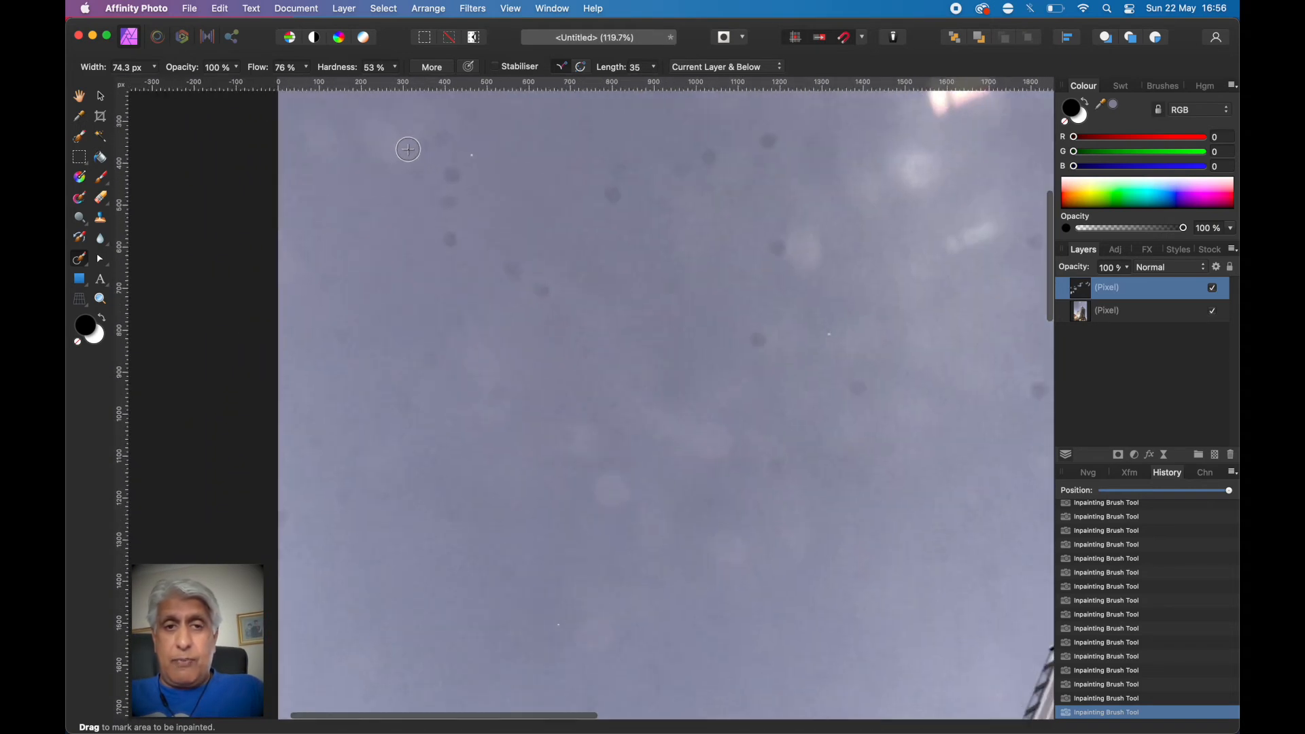
left_click_drag(446, 166, 447, 250)
mouse_move(615, 197)
left_mouse_down()
mouse_move(618, 170)
mouse_move(612, 178)
left_mouse_up()
left_click_drag(551, 294, 506, 266)
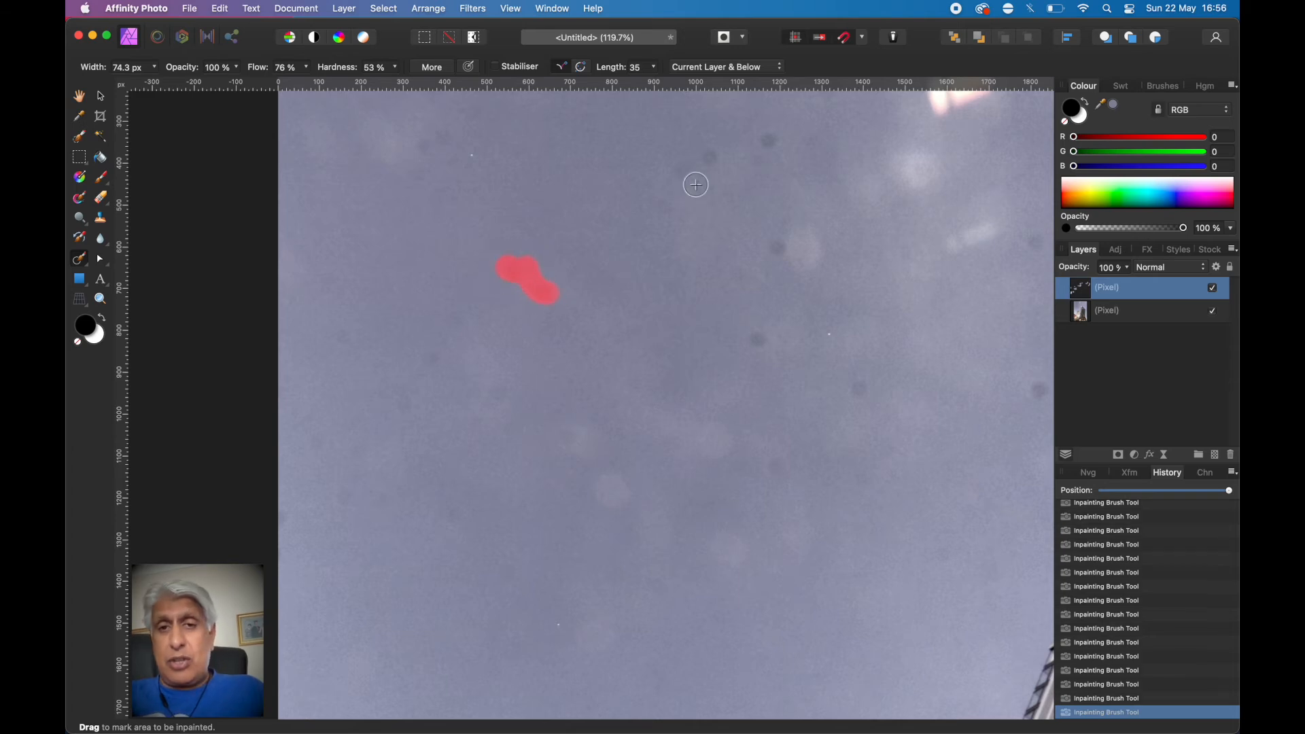
mouse_move(682, 175)
left_mouse_down()
mouse_move(772, 138)
mouse_move(774, 250)
mouse_move(803, 233)
mouse_move(797, 259)
mouse_move(805, 250)
mouse_move(775, 255)
left_mouse_up()
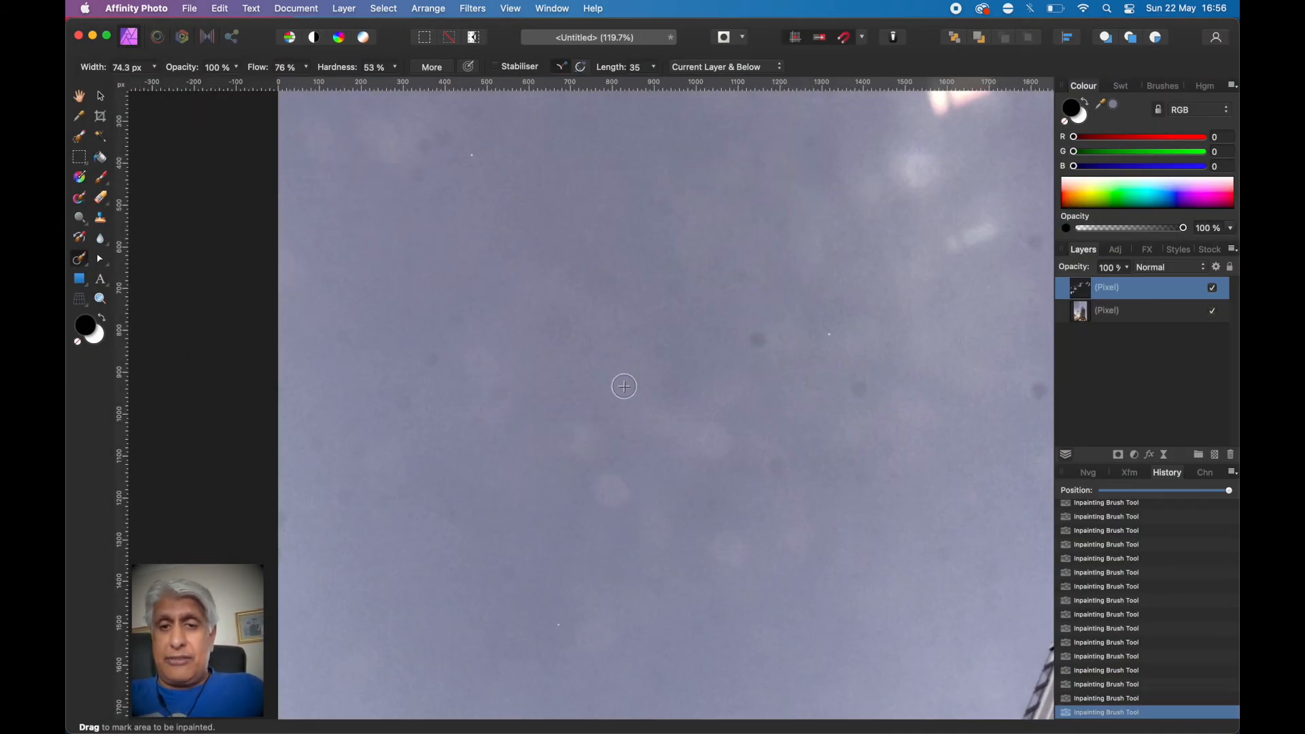
left_click_drag(757, 338, 747, 340)
left_click_drag(773, 480, 762, 446)
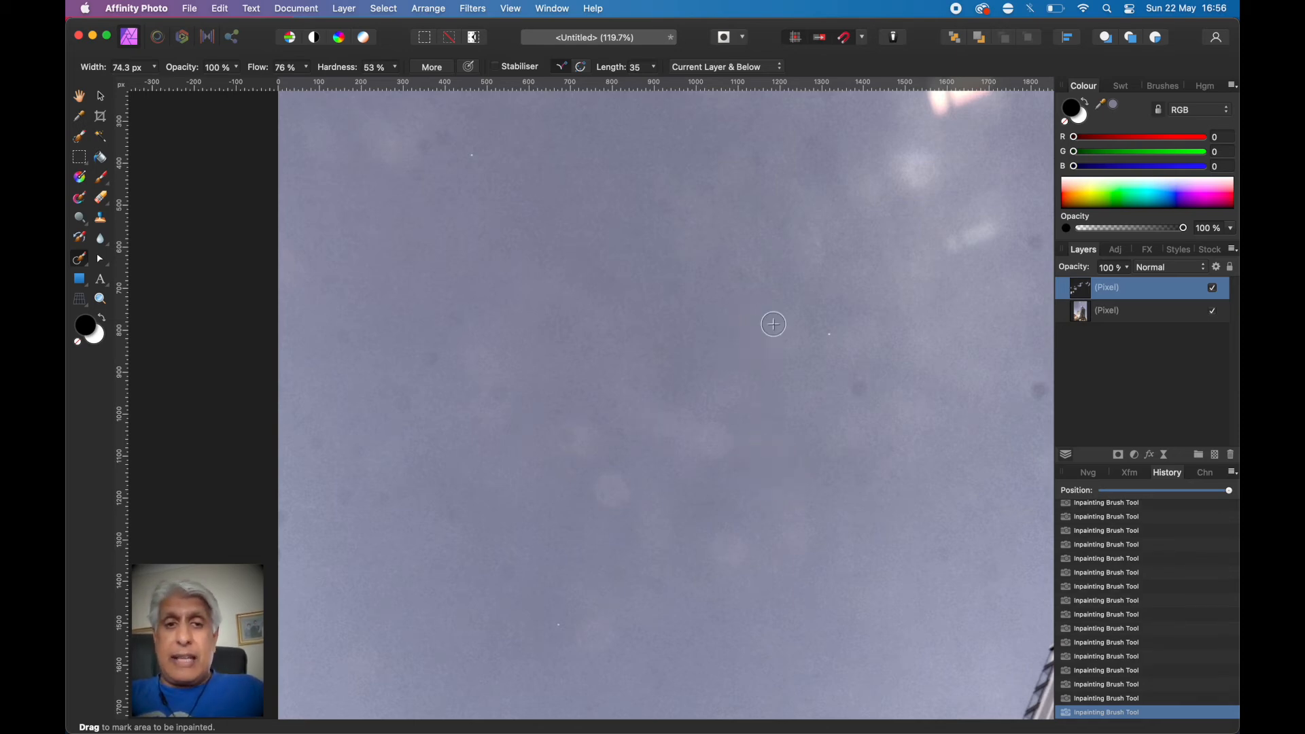
Inpaint the small white specks, the remaining dark spots and the pale patches below the bright light in the upper sky.
mouse_move(469, 152)
left_mouse_down()
mouse_move(462, 139)
mouse_move(484, 170)
left_mouse_up()
mouse_move(839, 331)
left_mouse_down()
mouse_move(826, 337)
mouse_move(863, 394)
left_mouse_up()
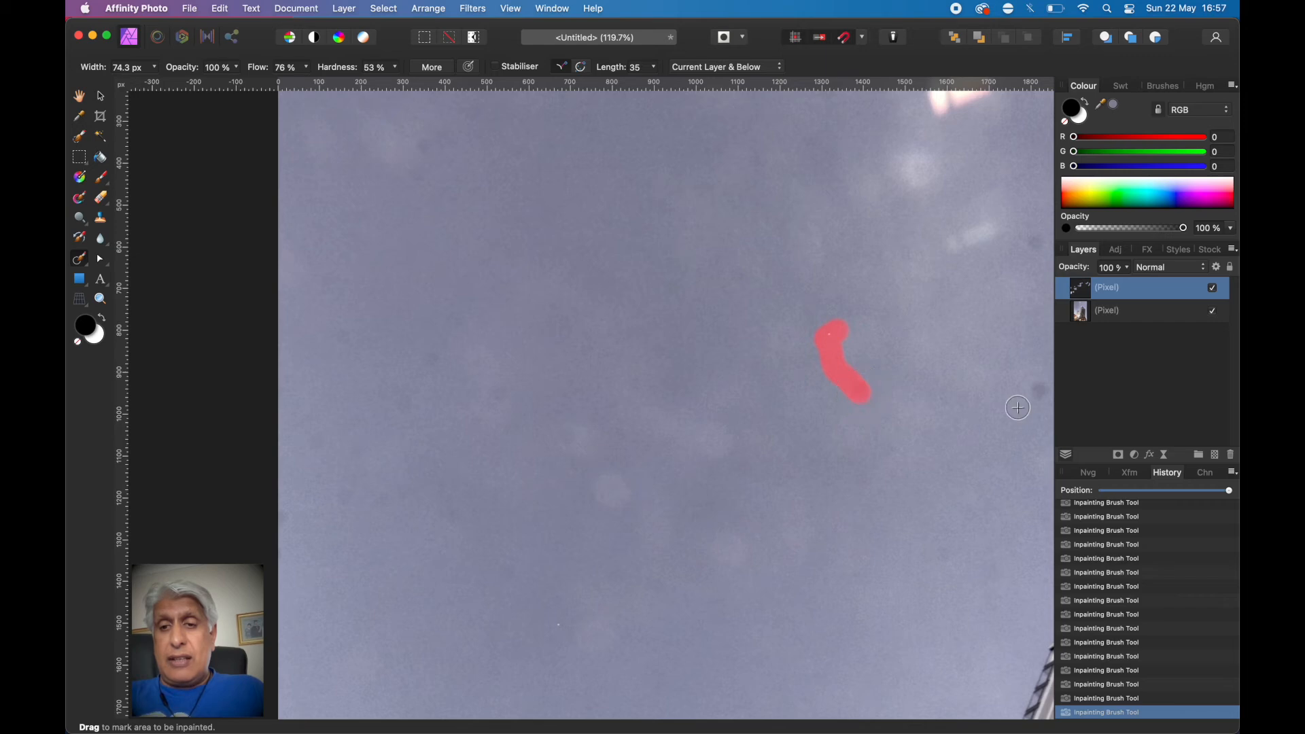
left_click_drag(1036, 383, 1038, 387)
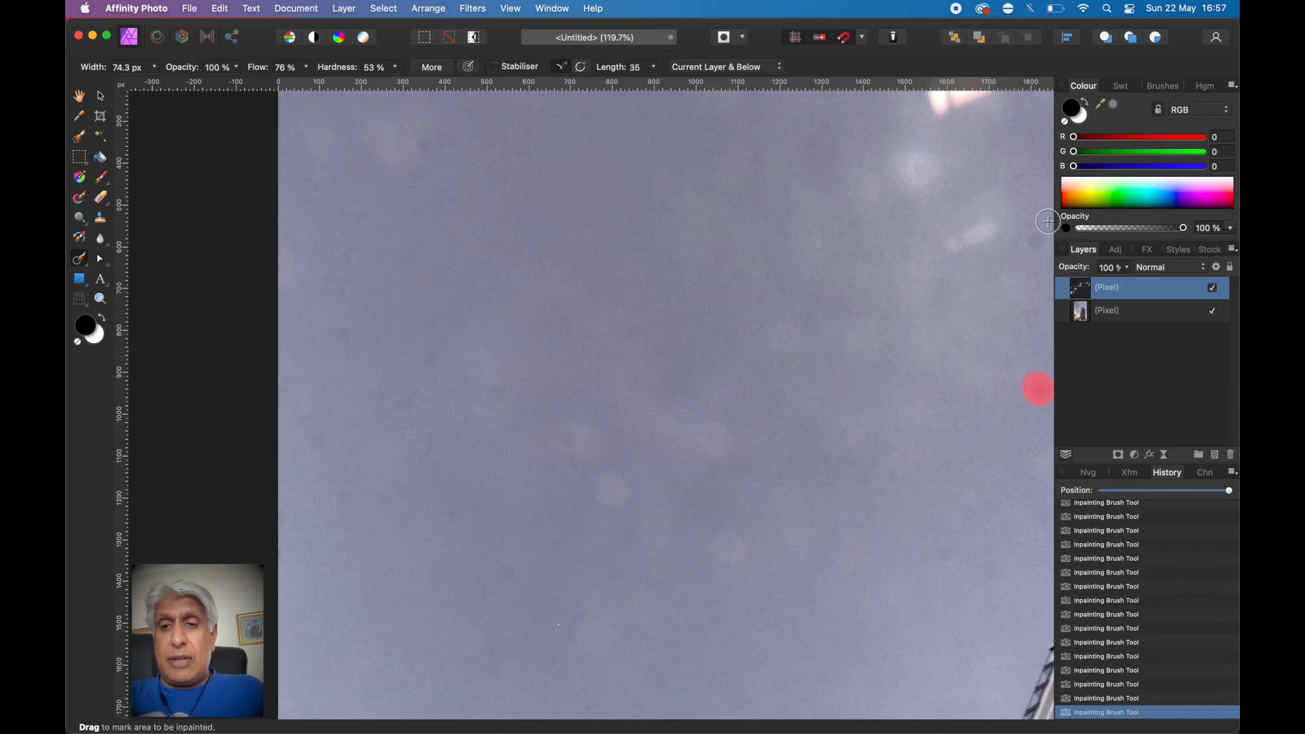
mouse_move(1037, 251)
left_mouse_down()
mouse_move(970, 227)
mouse_move(940, 238)
mouse_move(951, 260)
left_mouse_up()
mouse_move(911, 191)
left_mouse_down()
mouse_move(917, 160)
mouse_move(928, 179)
mouse_move(912, 170)
left_mouse_up()
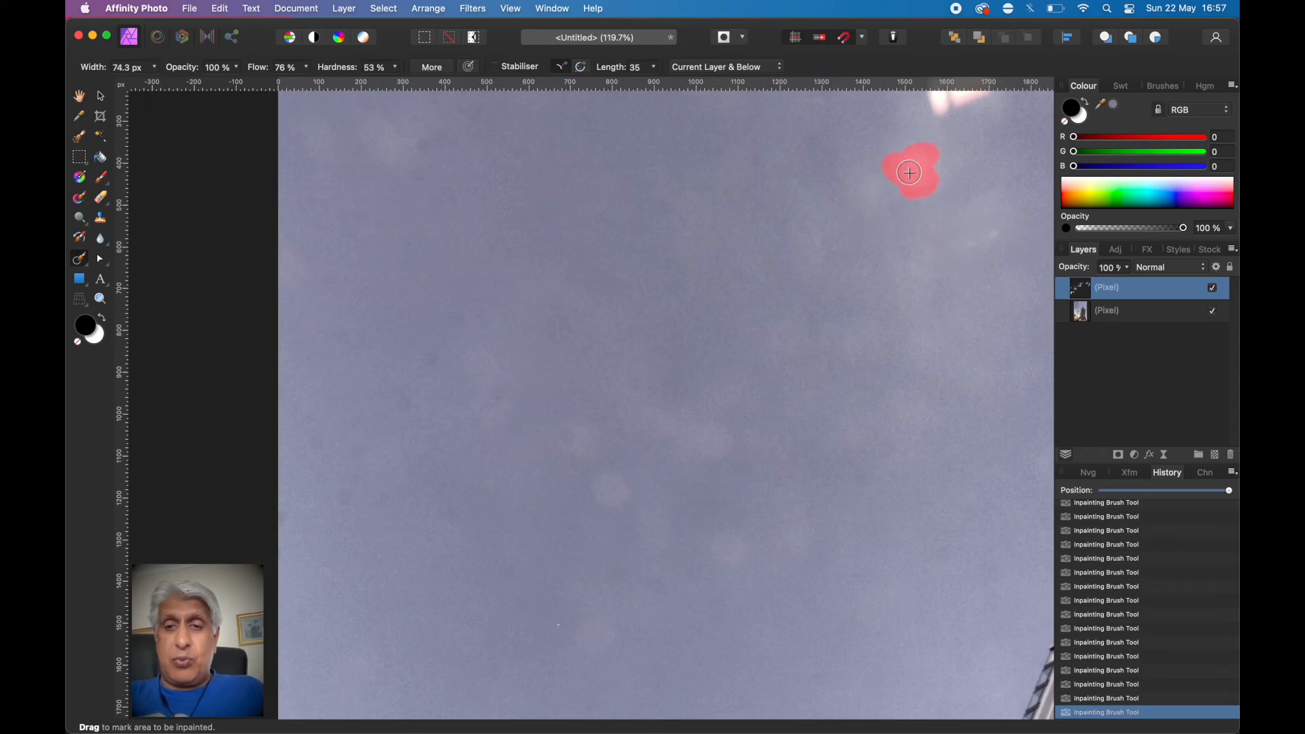
left_click_drag(1003, 230, 955, 252)
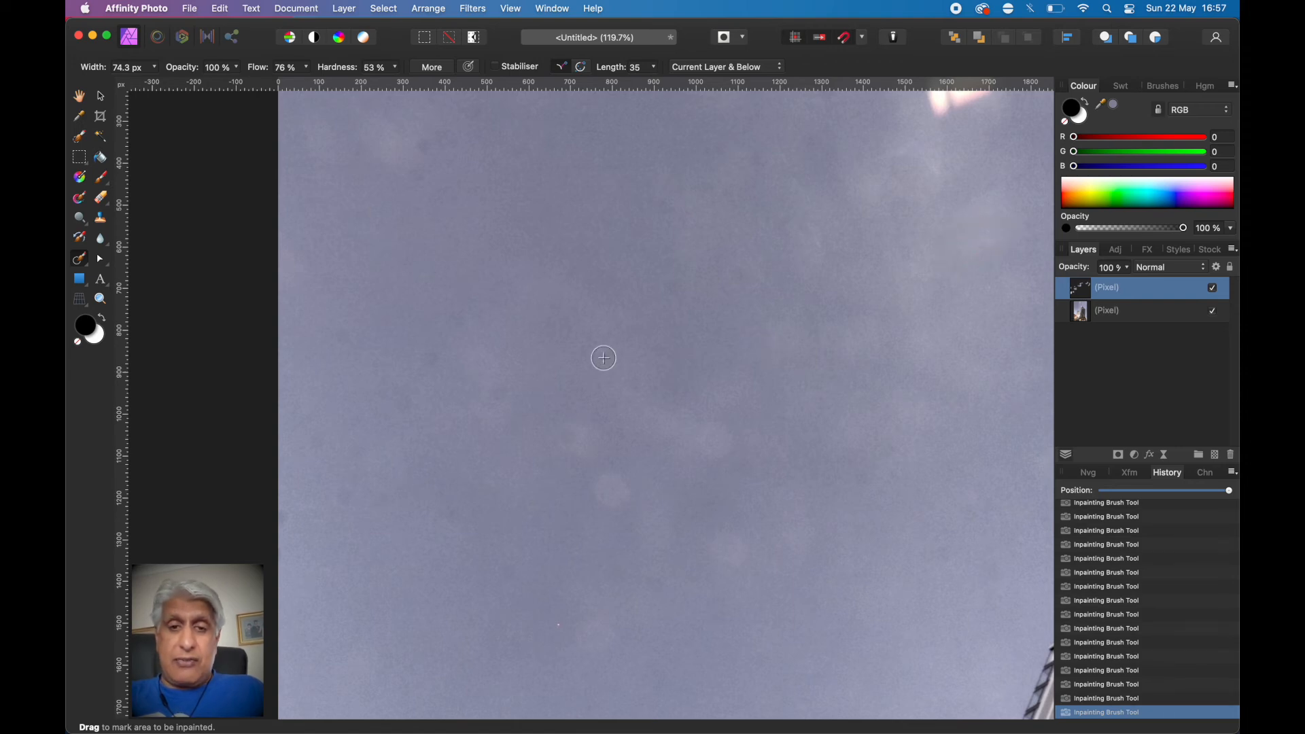
Increase the Inpainting Brush width to 98.3 px and remove the pale round blotches in the middle of the sky.
key("]")
key("]")
key("]")
key("]")
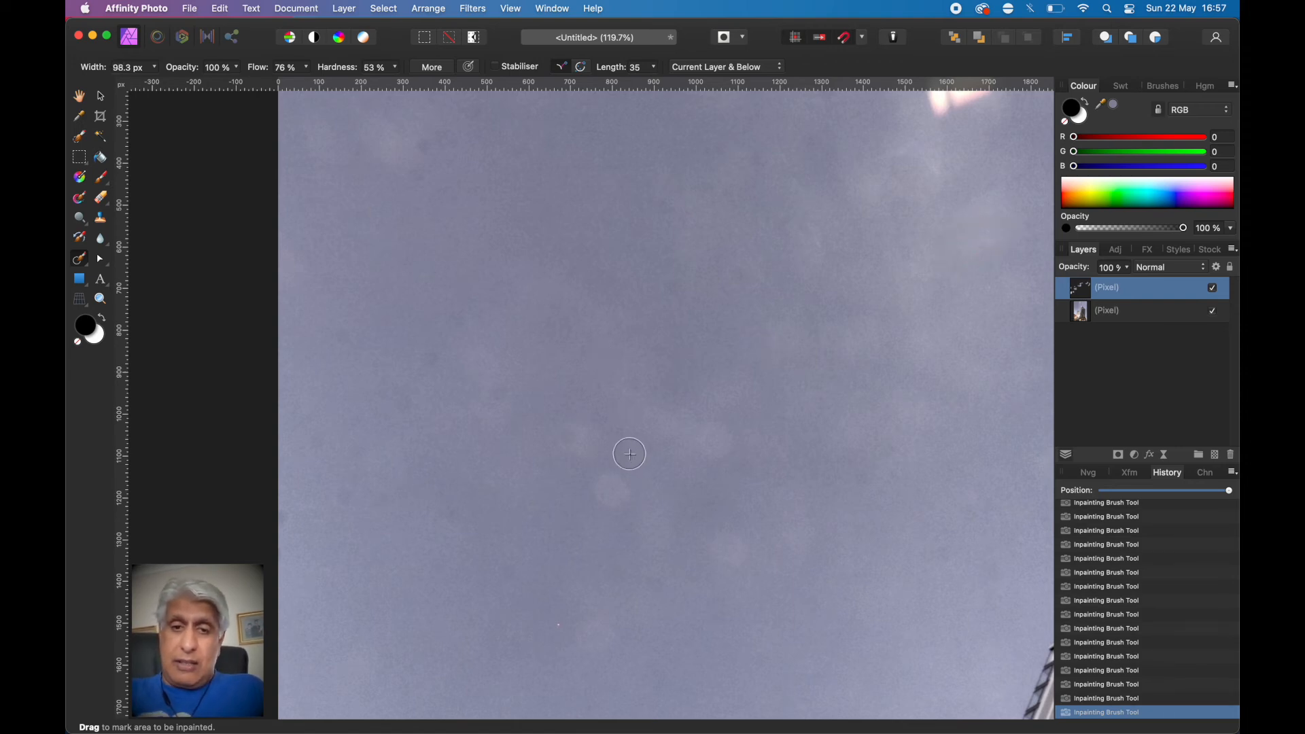
left_click_drag(615, 495, 577, 431)
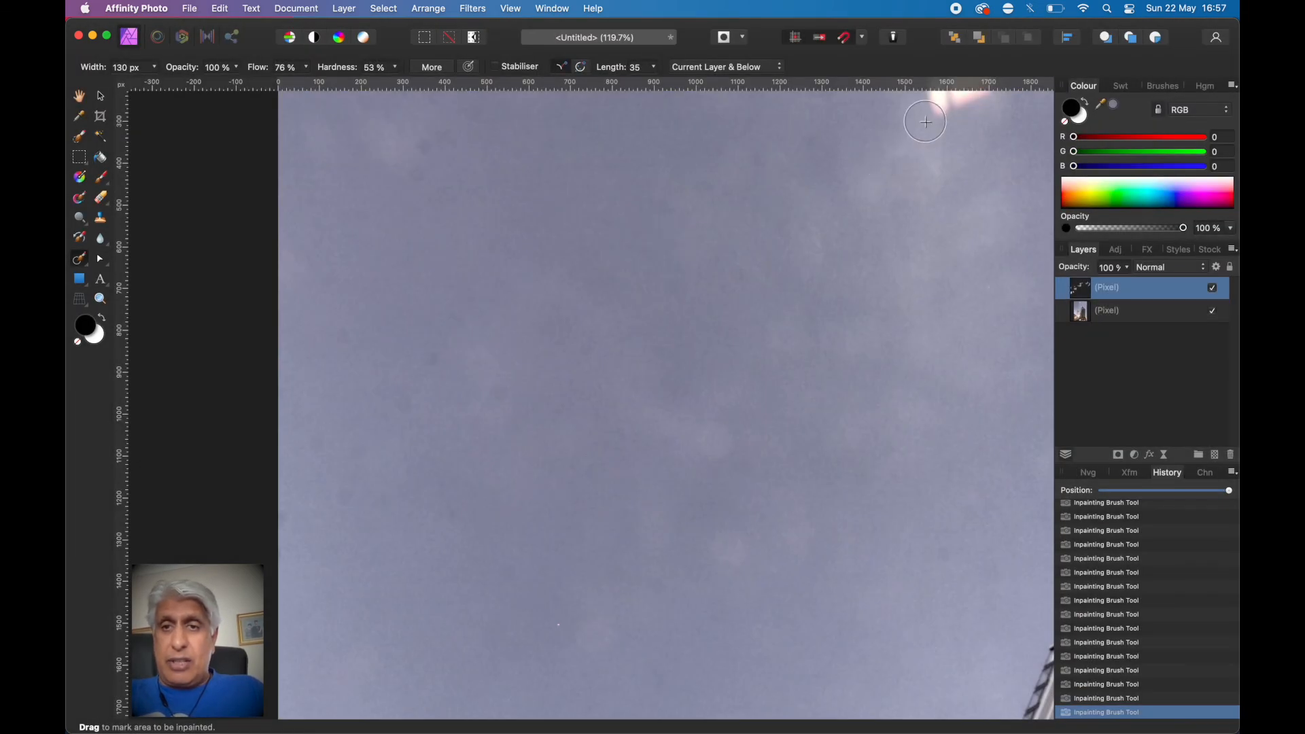
With a 130 px Inpainting Brush, paint over the bright light's lower edge and the remaining pale blotches and white speck in the sky.
mouse_move(927, 107)
left_mouse_down()
mouse_move(952, 85)
mouse_move(904, 102)
mouse_move(943, 176)
mouse_move(883, 160)
mouse_move(868, 184)
left_mouse_up()
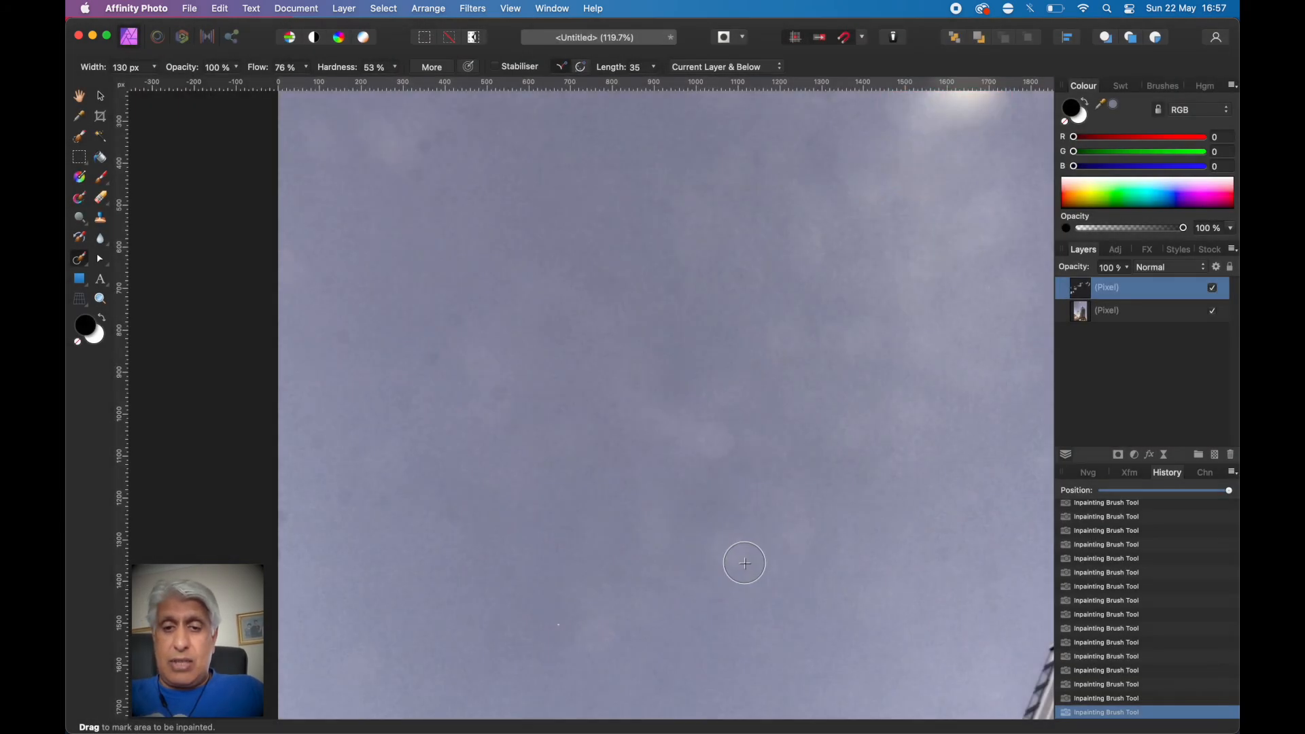
mouse_move(745, 563)
left_mouse_down()
mouse_move(728, 548)
mouse_move(816, 523)
left_mouse_up()
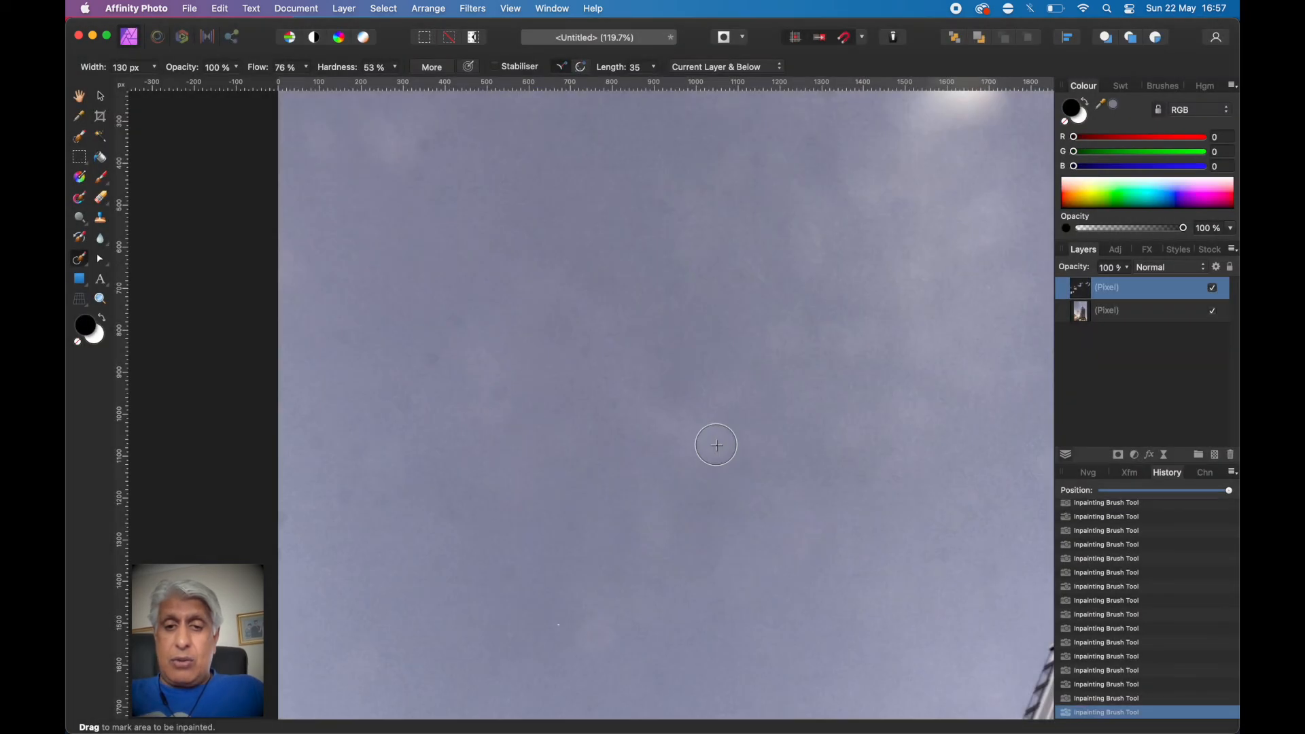
left_click_drag(708, 443, 693, 411)
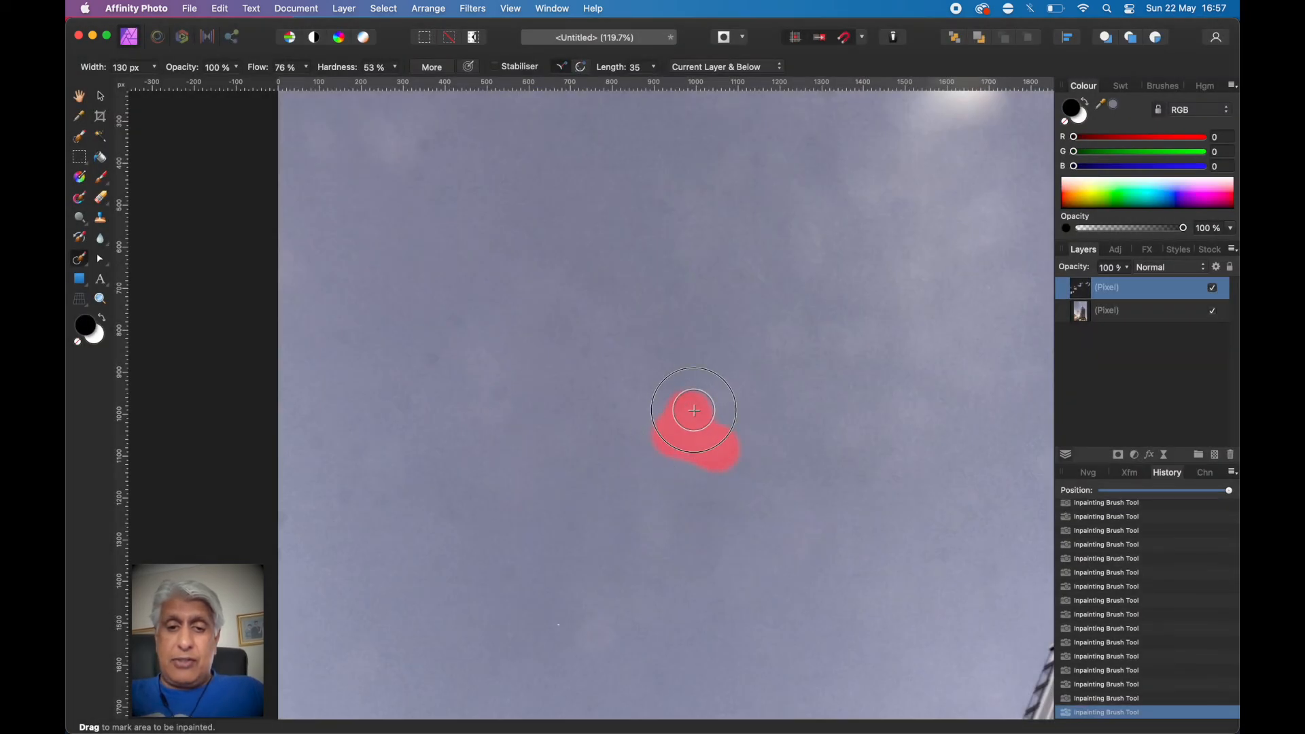
left_click_drag(609, 642, 523, 615)
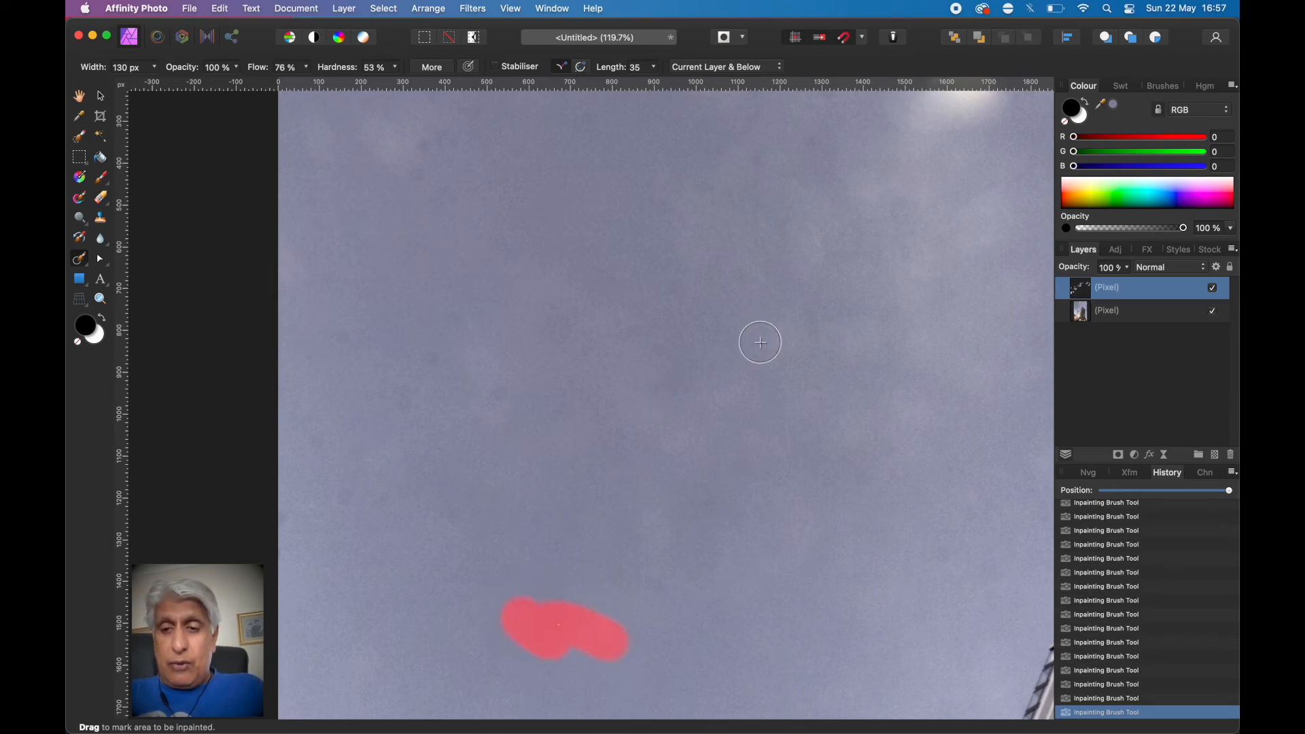
Enlarge the Inpainting Brush to 397.7 px and remove the spots in the photo's upper-right sky, along its top edge and in the upper-left corner.
key("super+0")
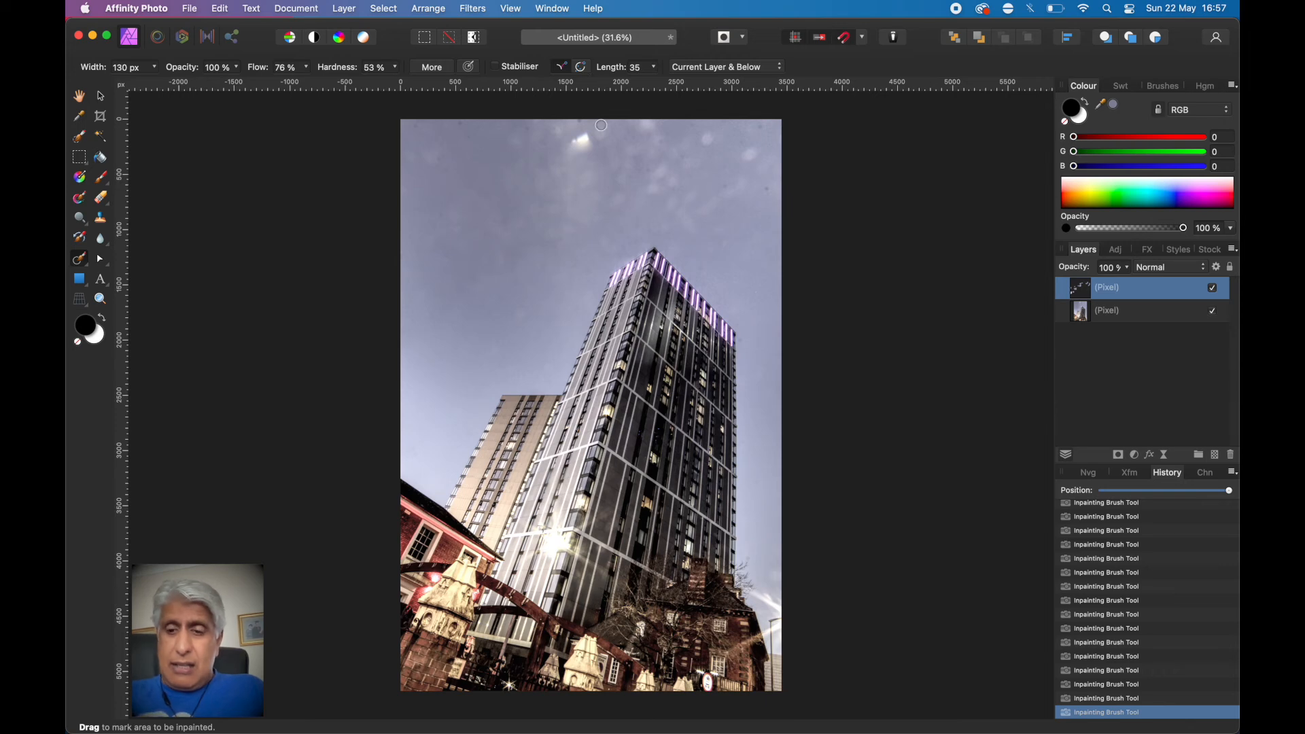
key("bracketright")
key("bracketright")
key("bracketright")
key("bracketright")
key("bracketright")
key("bracketright")
key("bracketright")
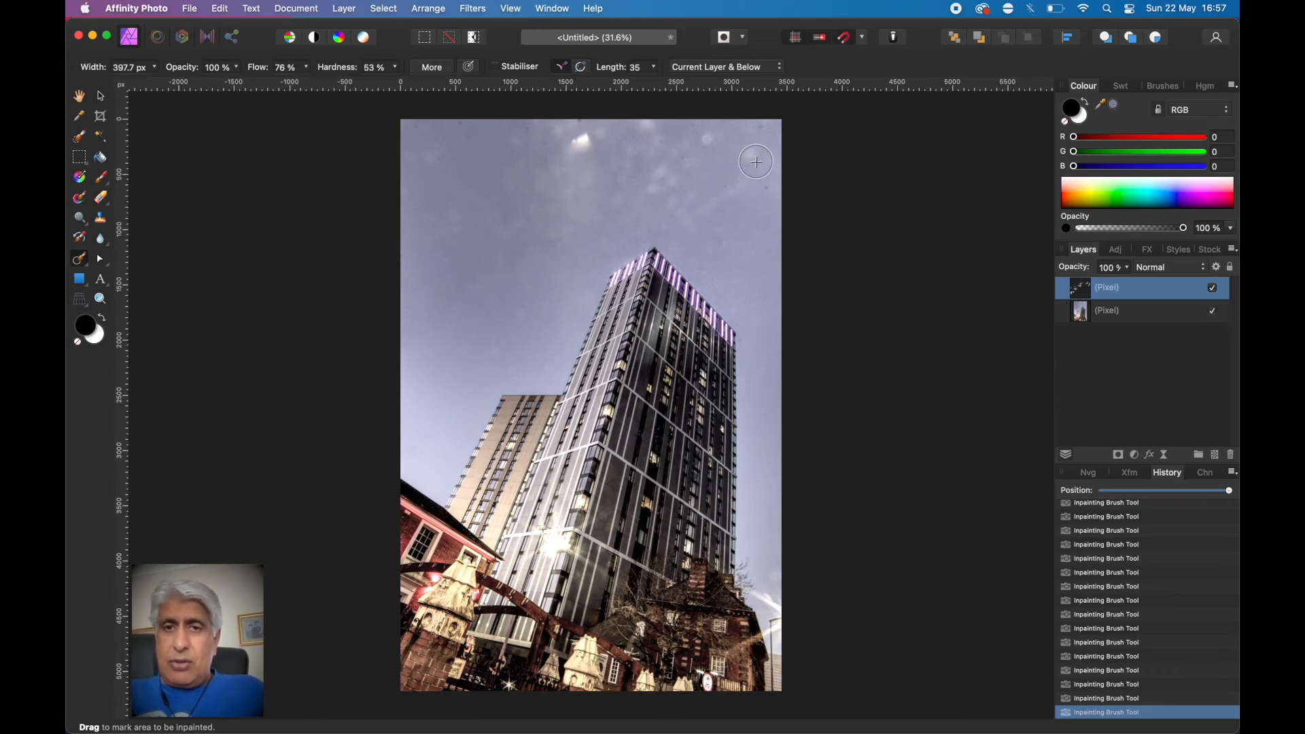
mouse_move(756, 163)
left_mouse_down()
mouse_move(769, 124)
mouse_move(755, 133)
mouse_move(765, 175)
mouse_move(755, 157)
mouse_move(775, 143)
mouse_move(771, 170)
mouse_move(722, 191)
left_mouse_up()
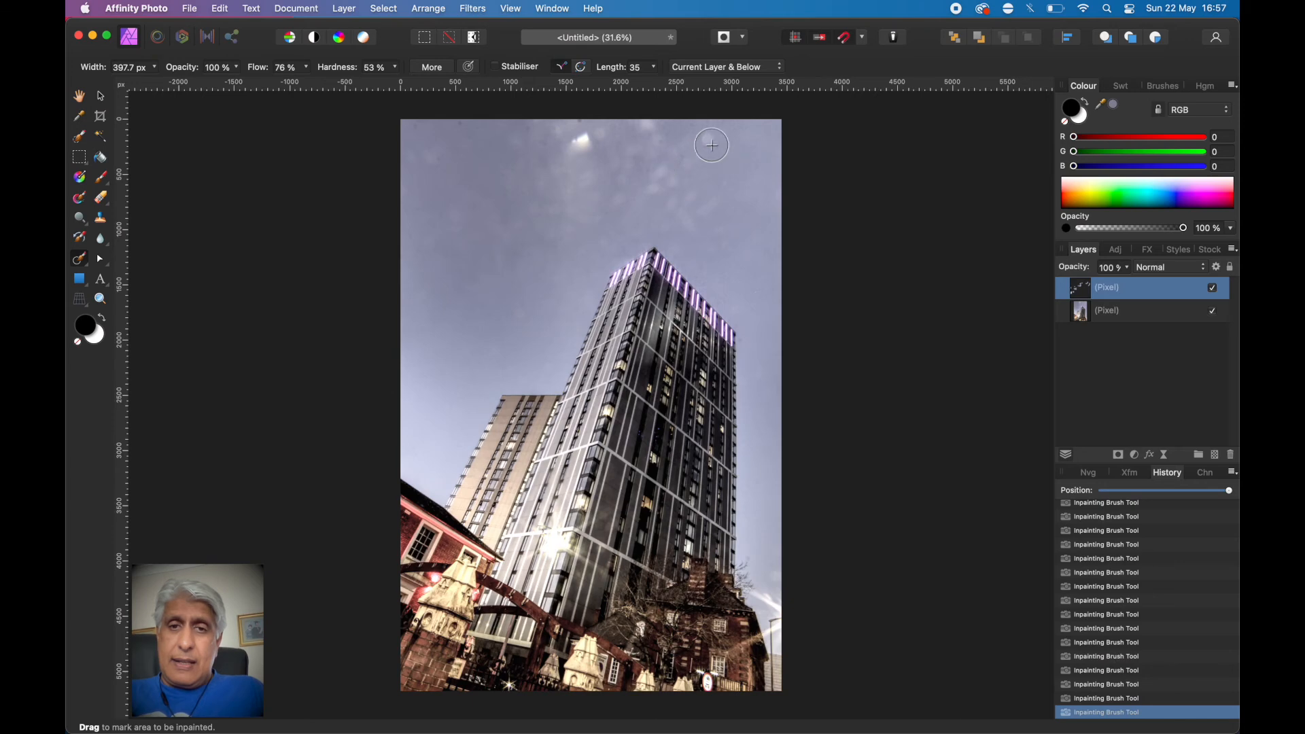
left_click_drag(649, 130, 635, 145)
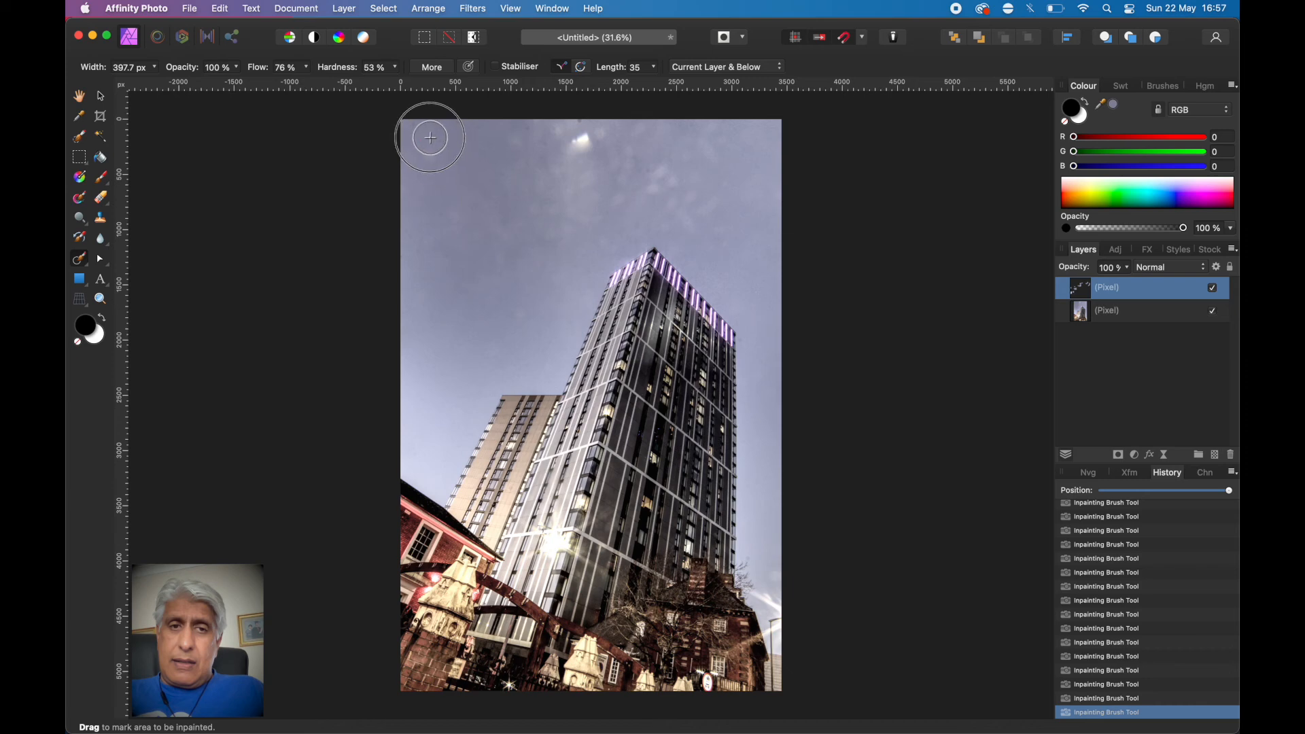
left_click_drag(428, 131, 414, 175)
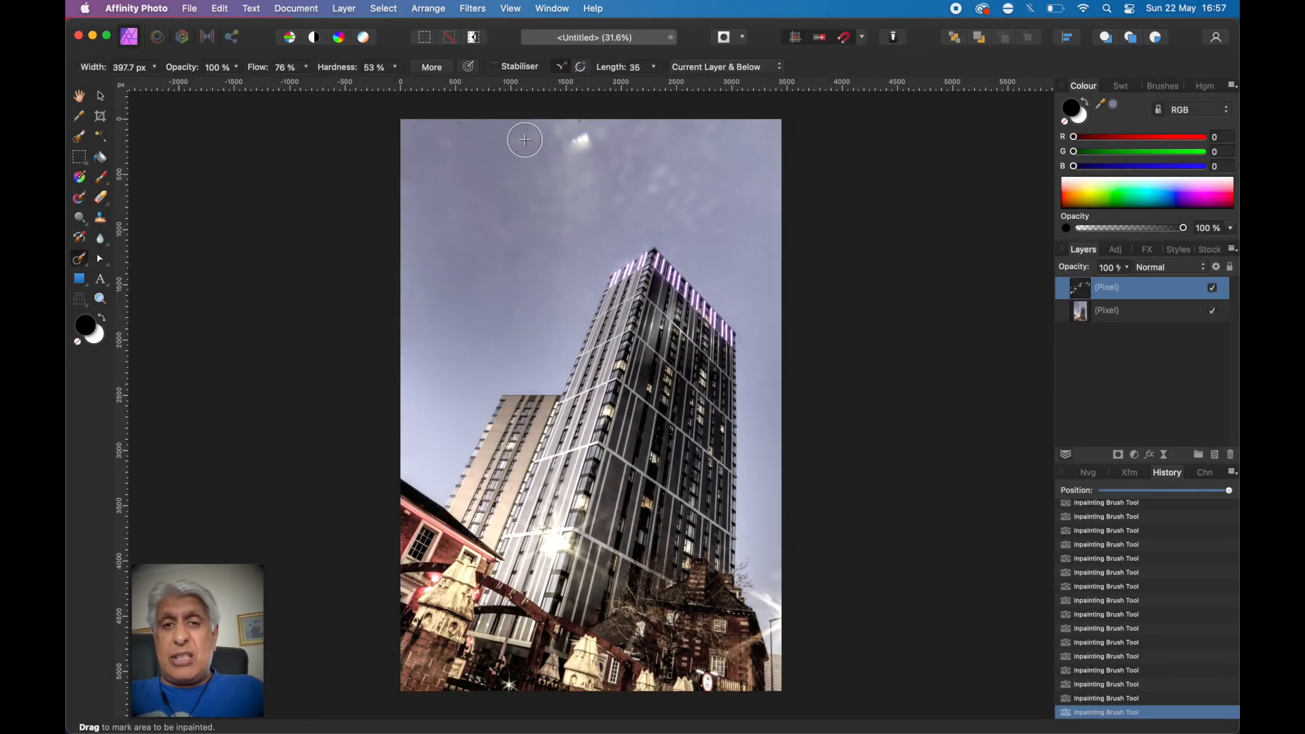
Inpaint the bright light at the top of the photo and smooth the remaining blotchy sky areas left of and above the tower.
mouse_move(568, 132)
left_mouse_down()
mouse_move(604, 136)
mouse_move(567, 149)
mouse_move(599, 185)
mouse_move(554, 158)
mouse_move(620, 133)
left_mouse_up()
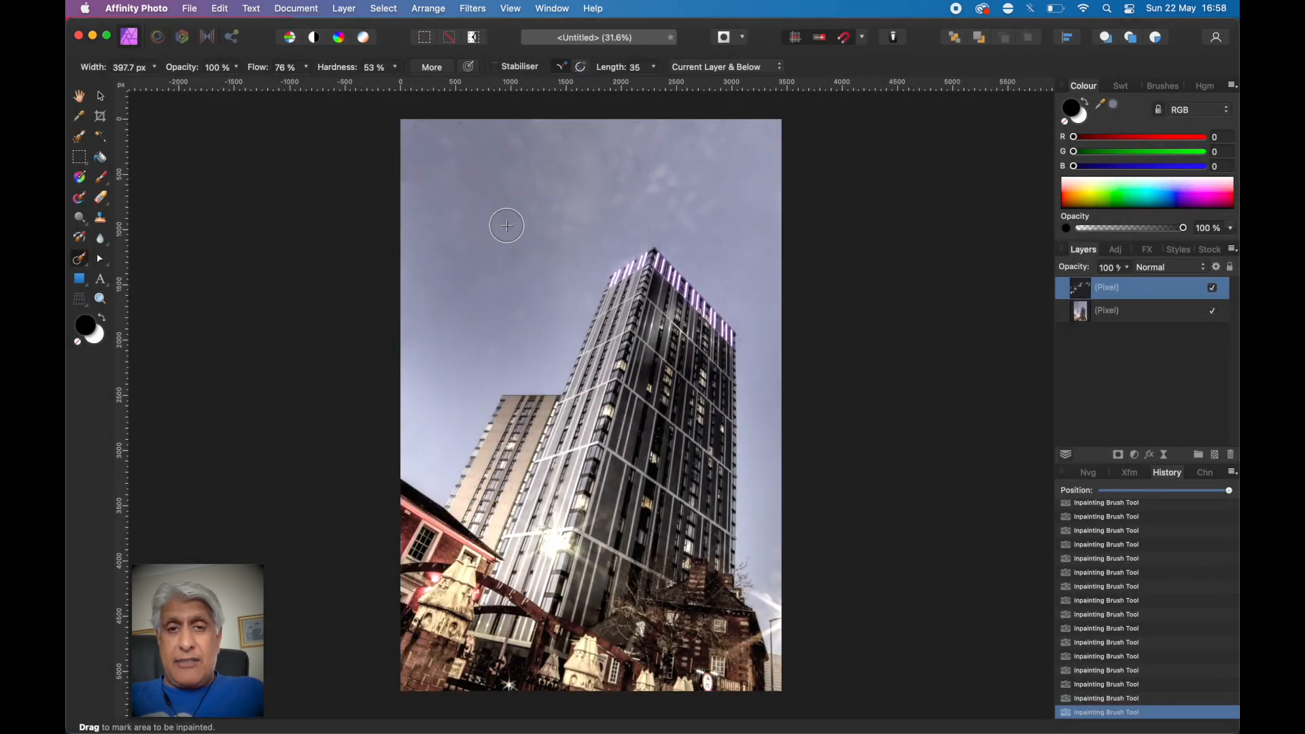
mouse_move(613, 151)
left_mouse_down()
mouse_move(690, 211)
mouse_move(616, 193)
mouse_move(694, 137)
mouse_move(621, 129)
mouse_move(612, 140)
left_mouse_up()
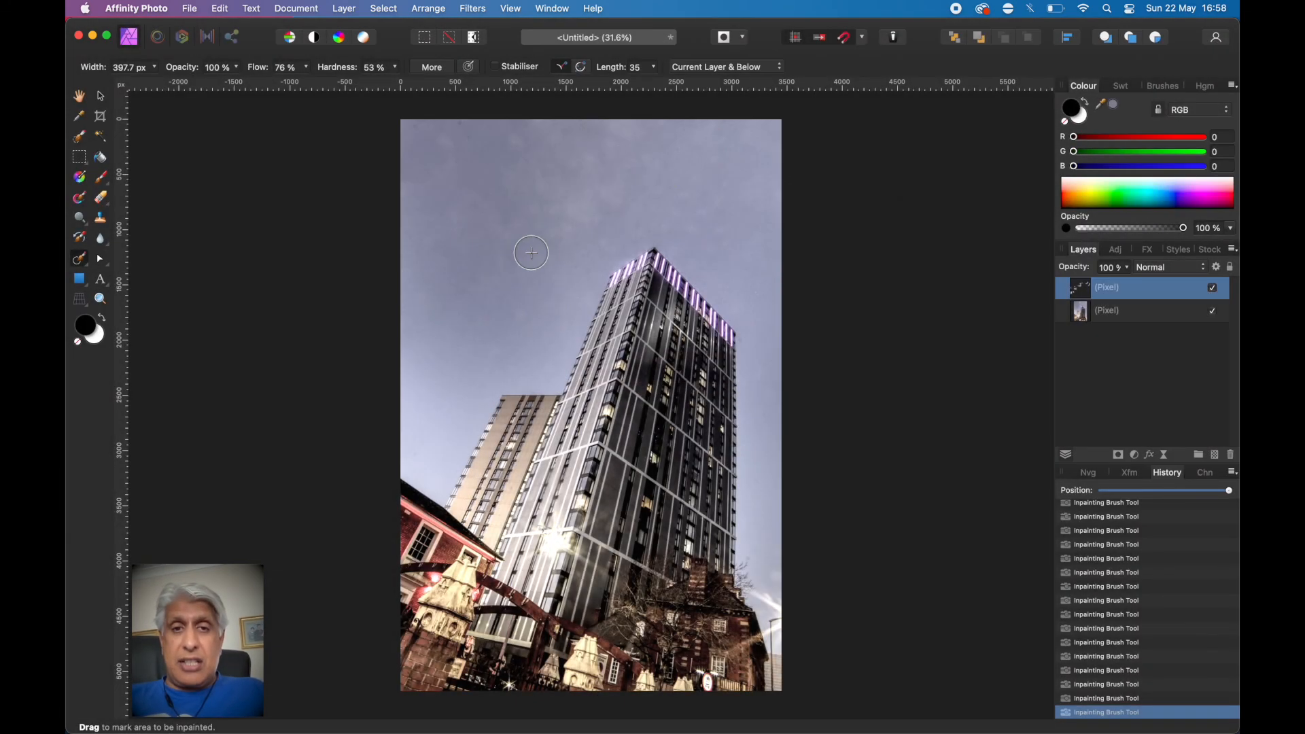
left_click_drag(554, 129, 545, 162)
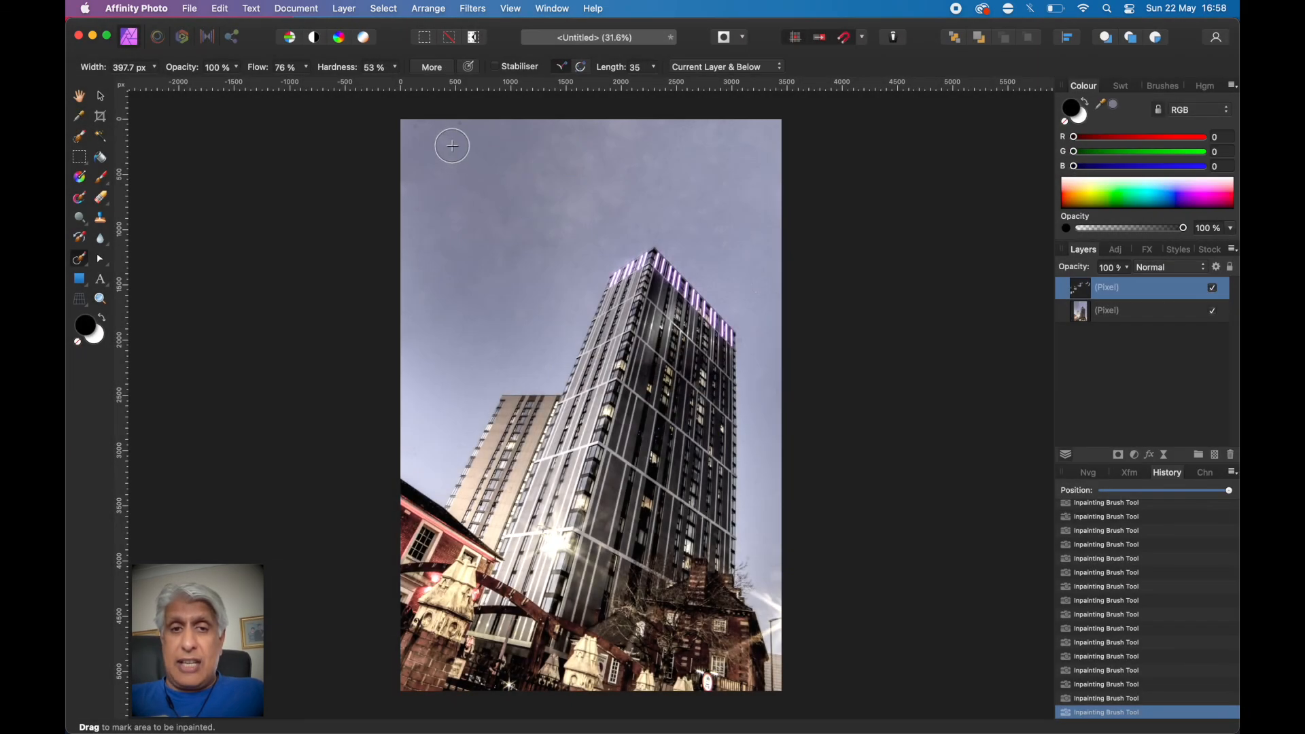
mouse_move(451, 140)
left_mouse_down()
mouse_move(455, 203)
mouse_move(500, 230)
left_mouse_up()
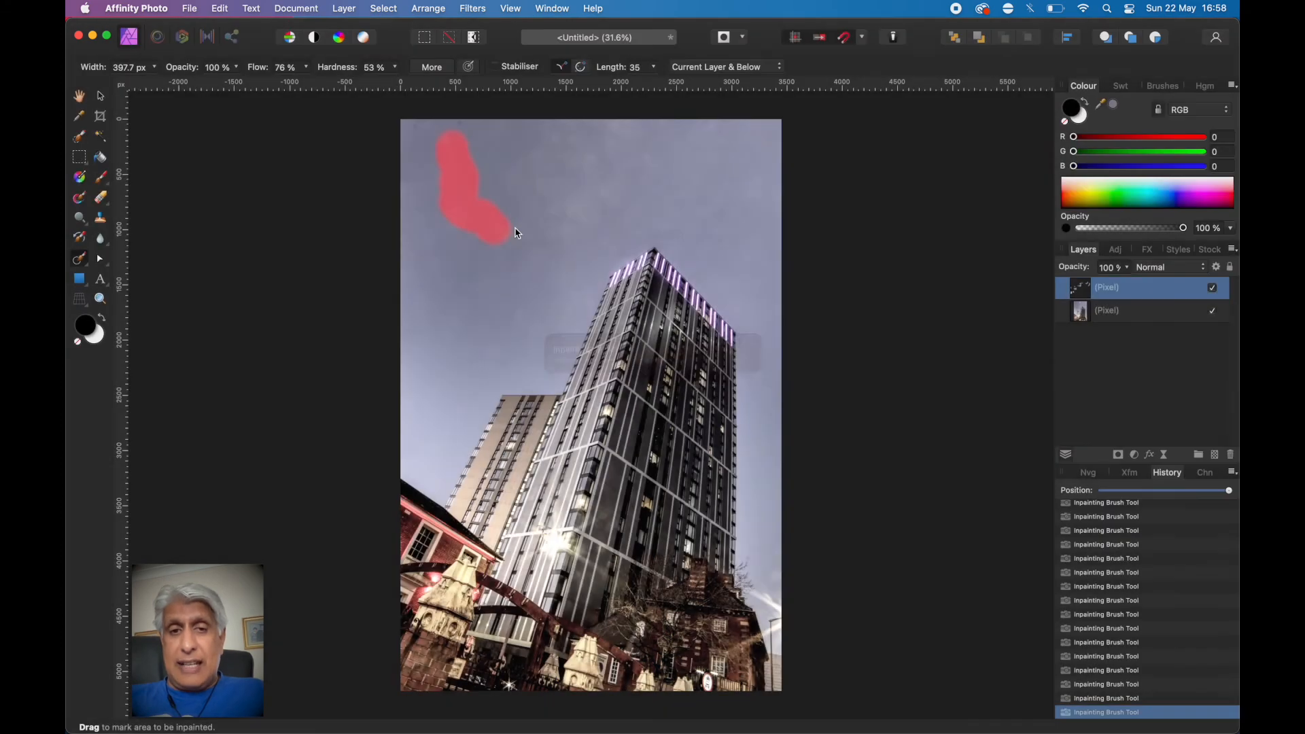
mouse_move(556, 217)
left_mouse_down()
mouse_move(601, 175)
mouse_move(604, 160)
mouse_move(588, 156)
mouse_move(620, 138)
mouse_move(559, 170)
left_mouse_up()
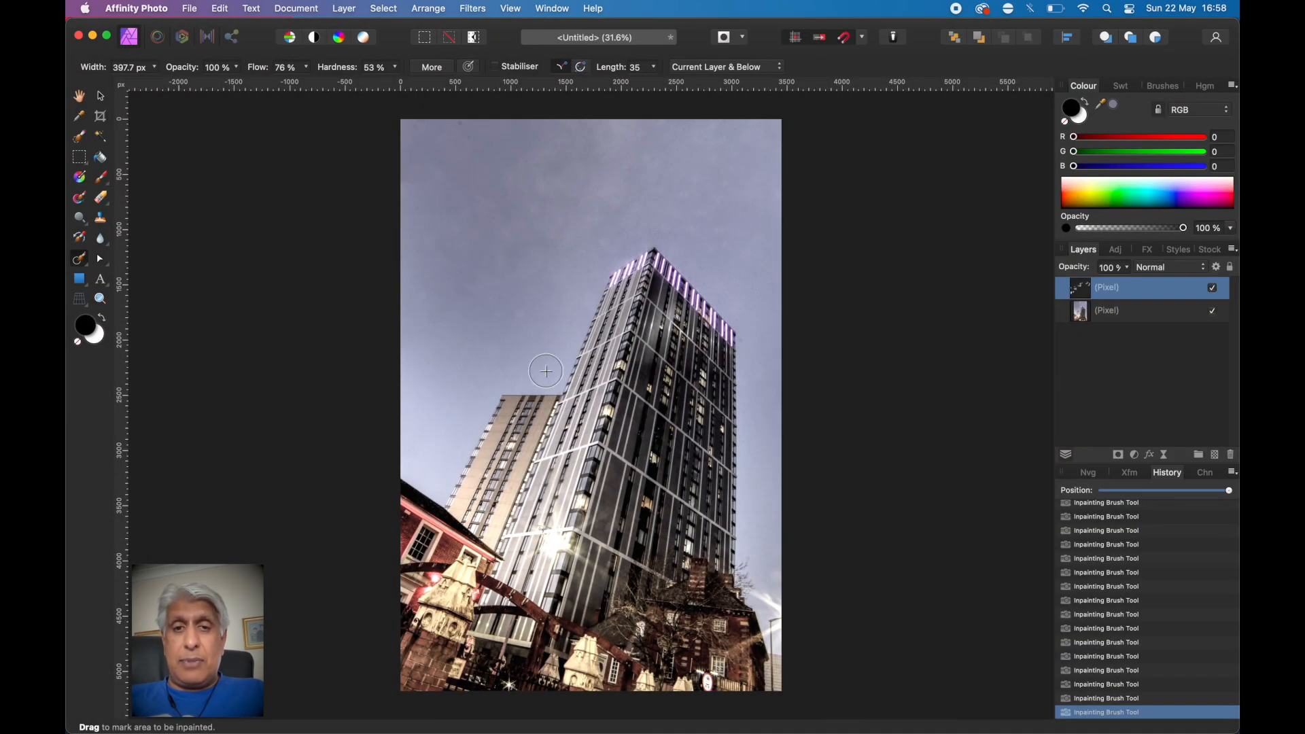
mouse_move(715, 216)
left_mouse_down()
mouse_move(658, 203)
mouse_move(683, 191)
left_mouse_up()
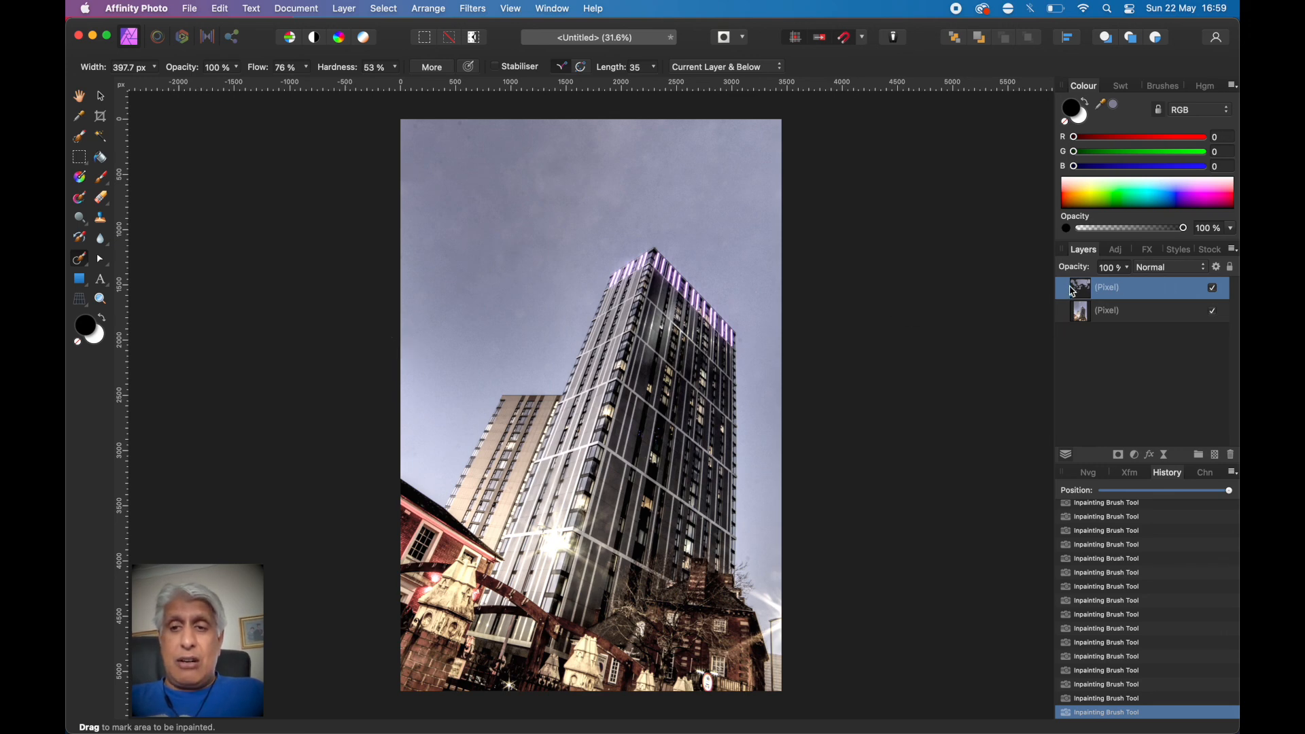
Hide and show the inpainting layer twice to compare the sky before and after the cleanup, leaving the layer visible.
left_click(1218, 291)
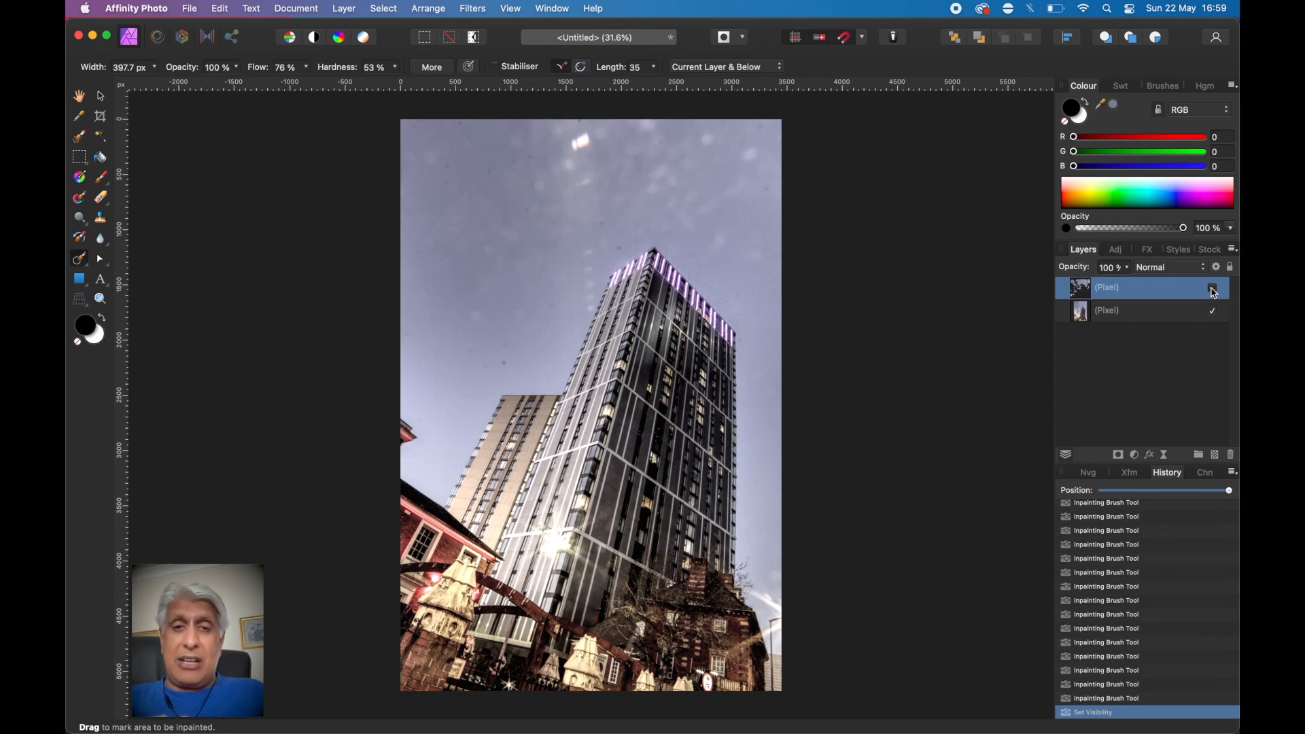
left_click(1218, 291)
left_click(1215, 291)
left_click(1216, 291)
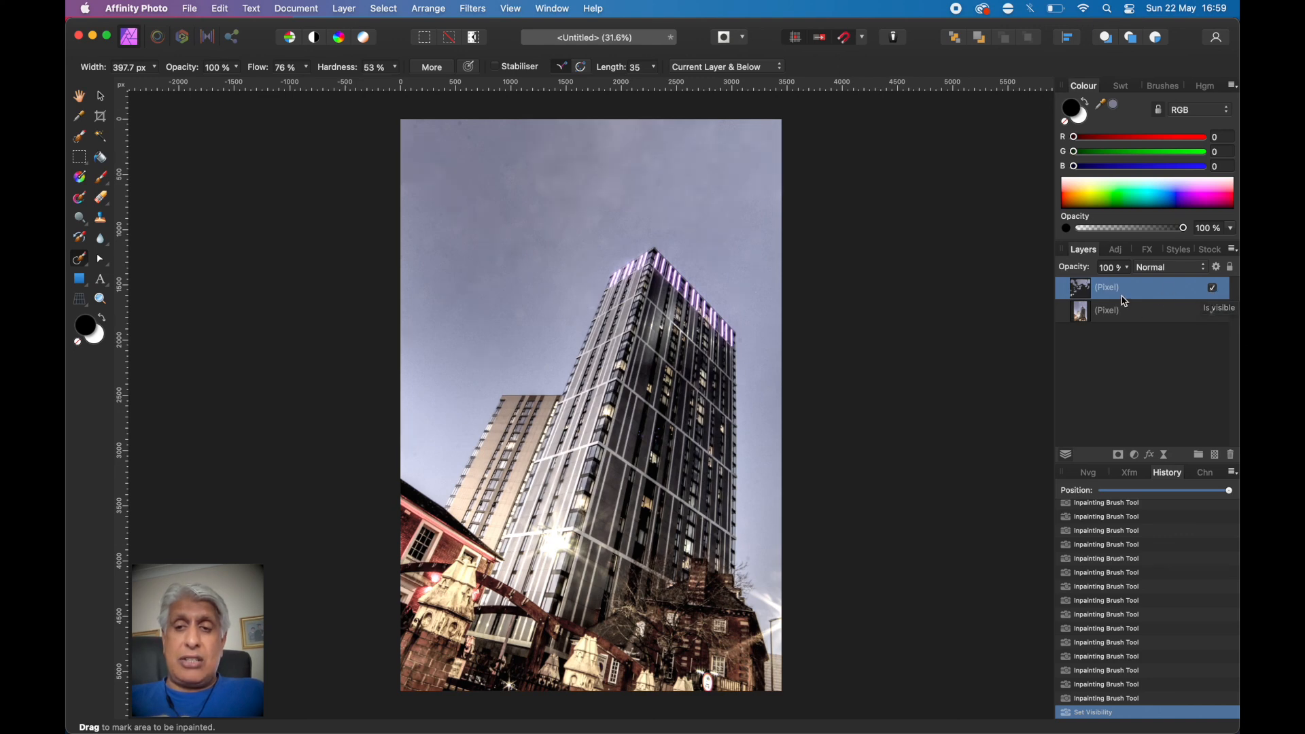